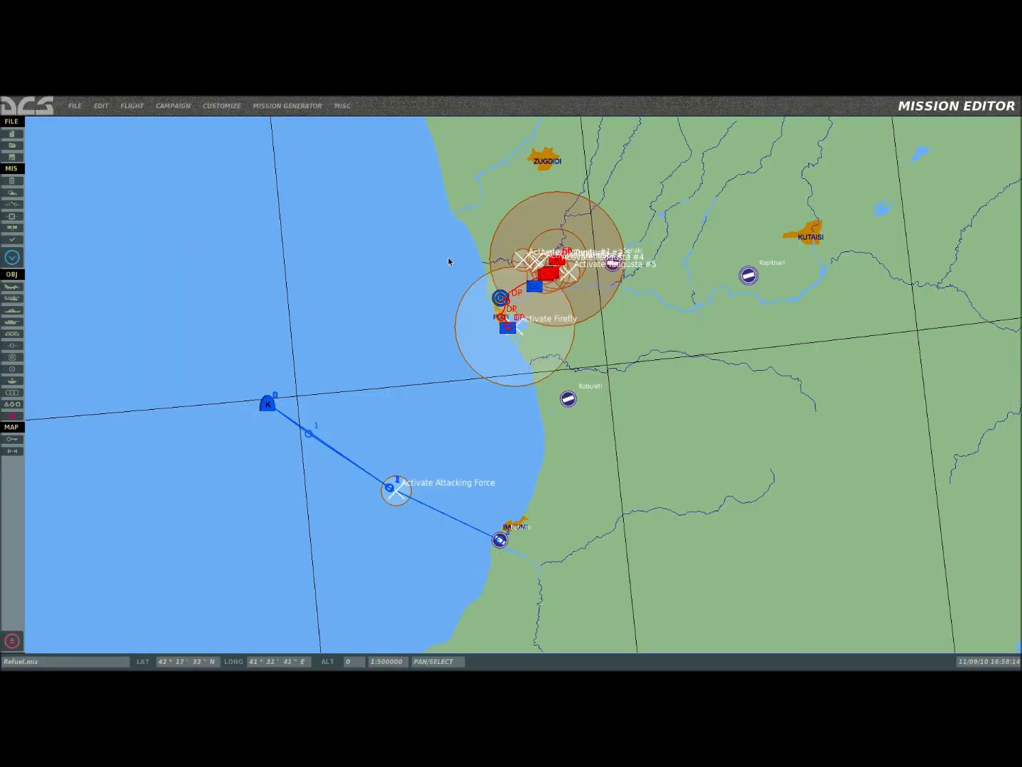
# Examine the blue aircraft groups' start positions and their route through the Activate Attacking Force zone to Batumi.
pyautogui.moveTo(439, 269); pyautogui.dragTo(441, 284)
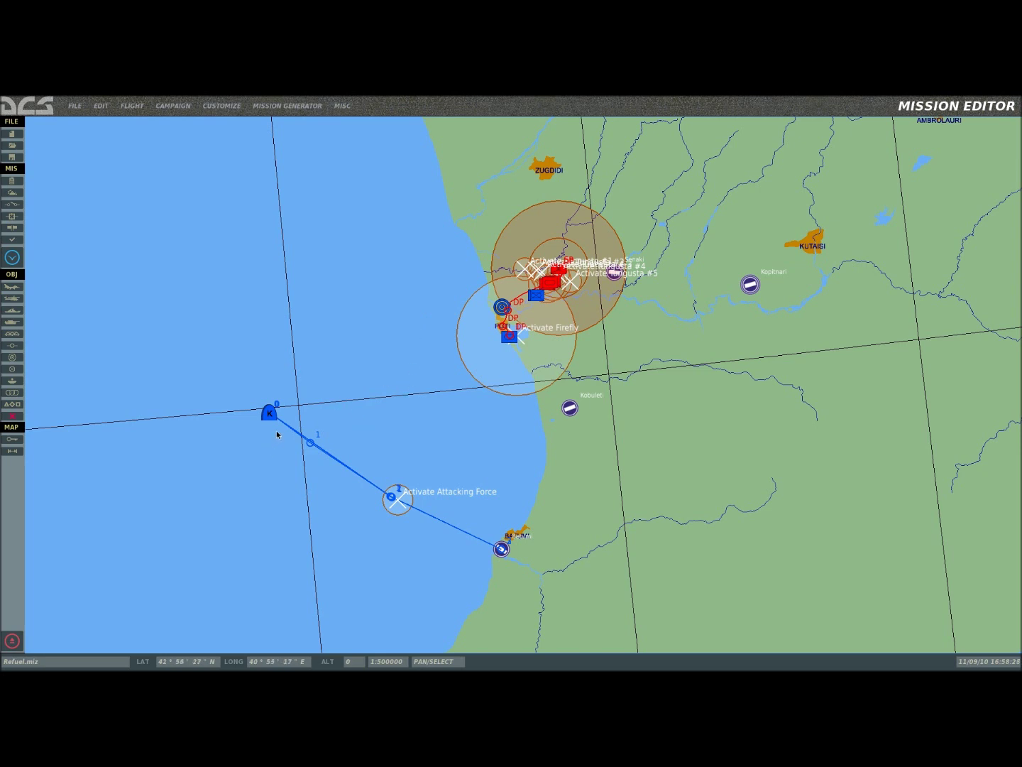
pyautogui.scroll(10, 270, 416)
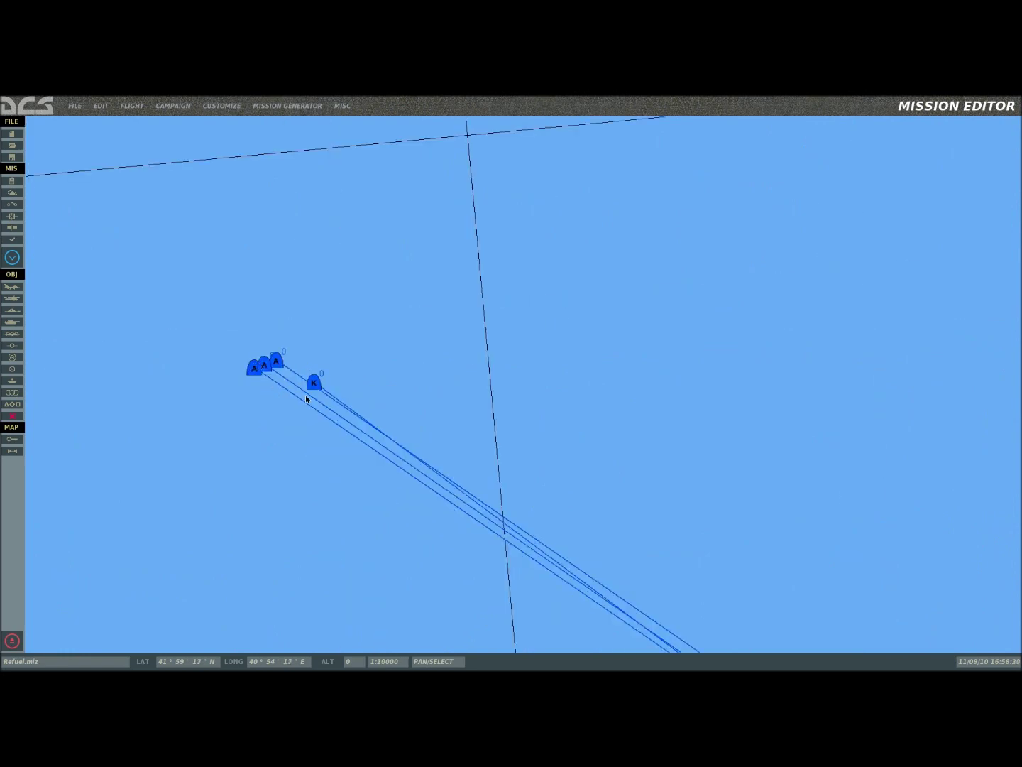
pyautogui.scroll(-8, 307, 396)
pyautogui.moveTo(507, 435); pyautogui.dragTo(280, 279)
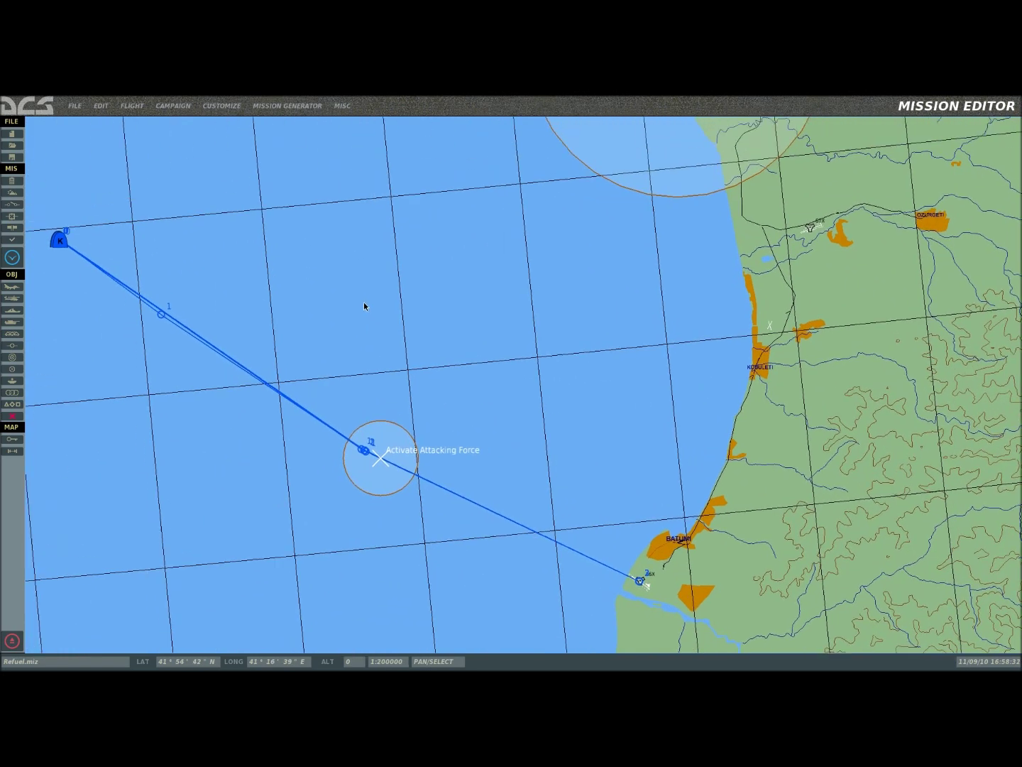
pyautogui.scroll(-2, 388, 298)
pyautogui.moveTo(401, 291); pyautogui.dragTo(399, 361)
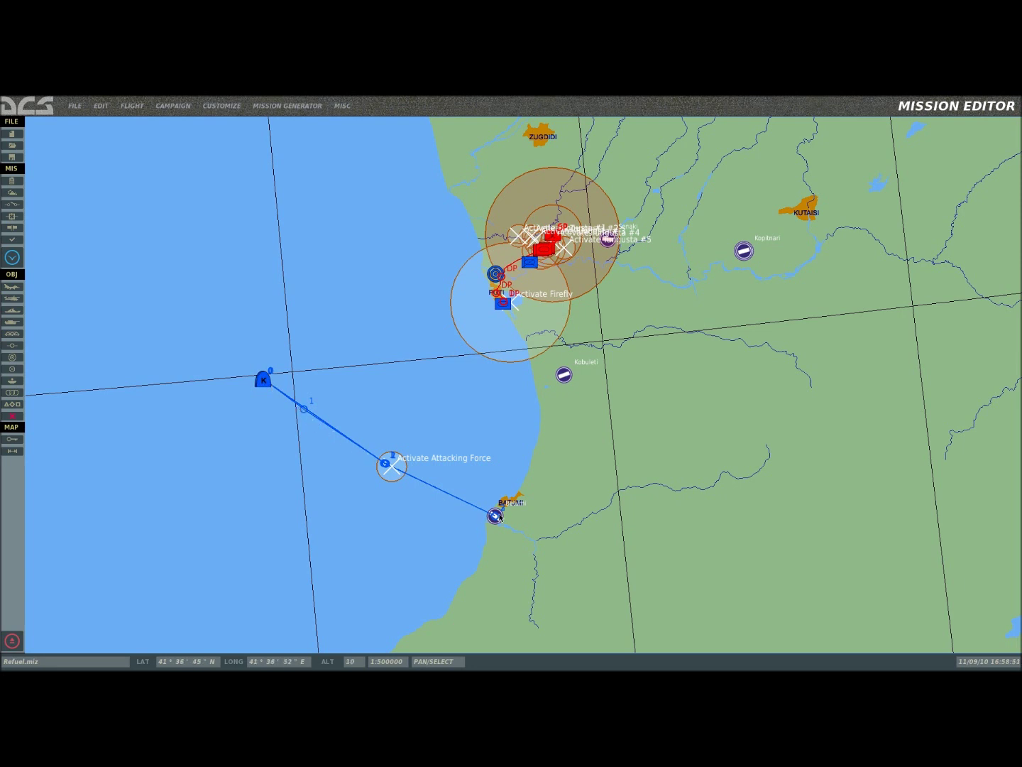
pyautogui.moveTo(399, 366); pyautogui.dragTo(398, 404)
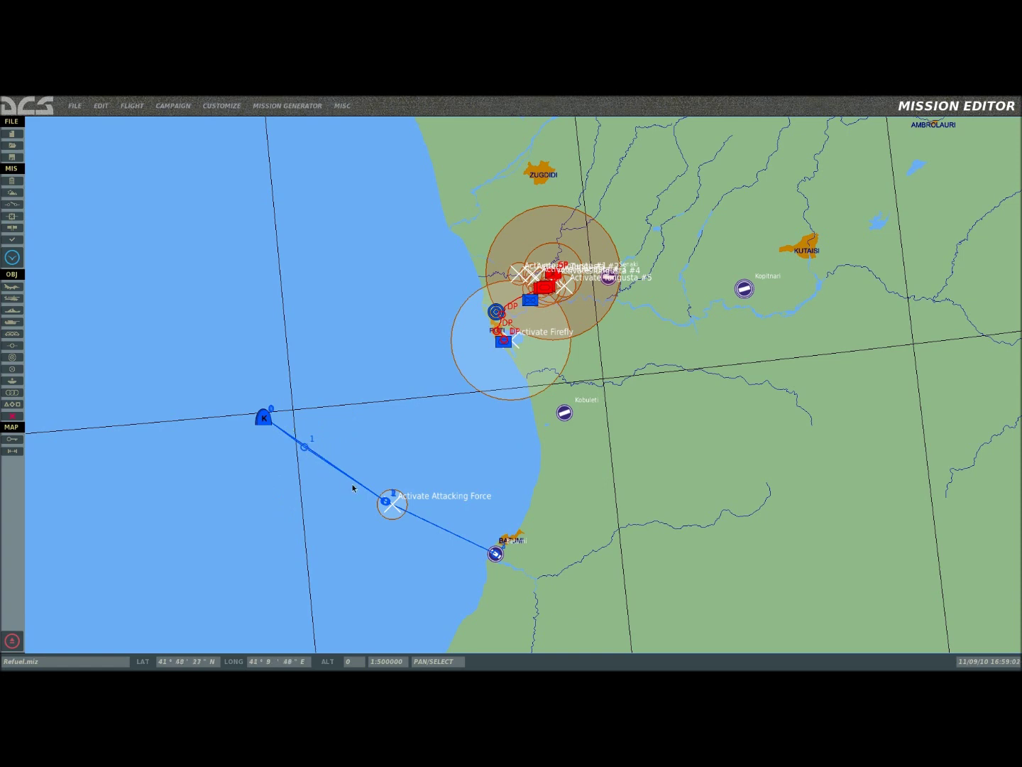
pyautogui.scroll(2, 389, 506)
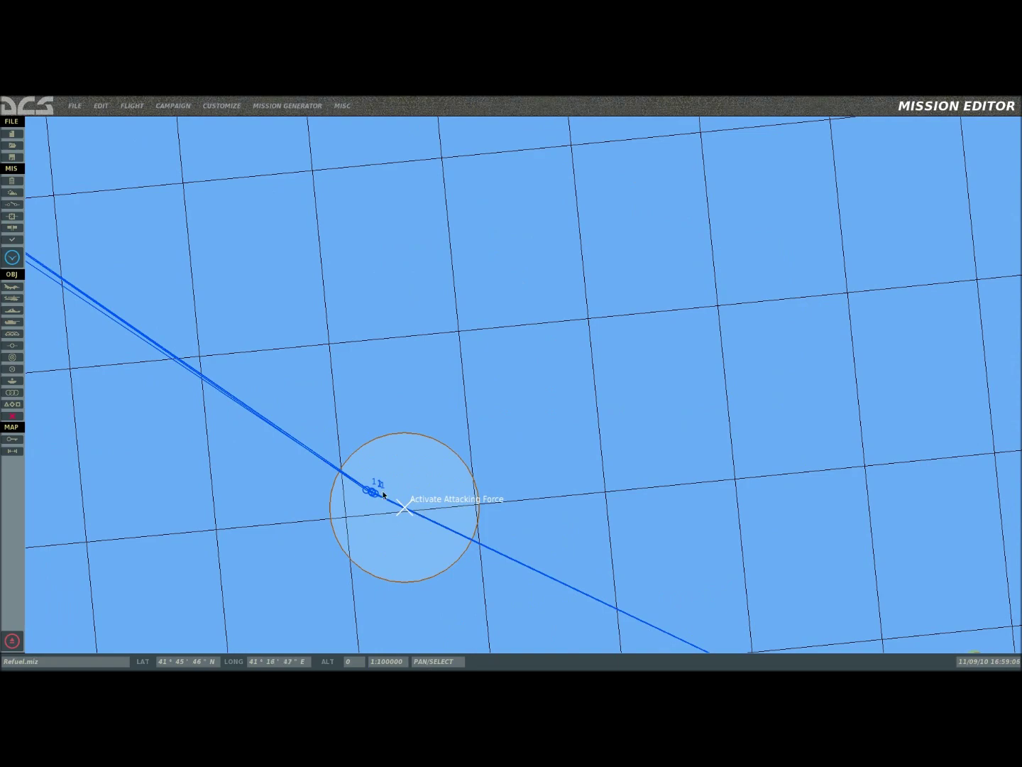
pyautogui.scroll(-2, 541, 321)
# Examine the red vehicle groups, the surrounding Activate Tungusta zones and the red route into Poti.
pyautogui.moveTo(666, 191); pyautogui.dragTo(553, 430, button='right')
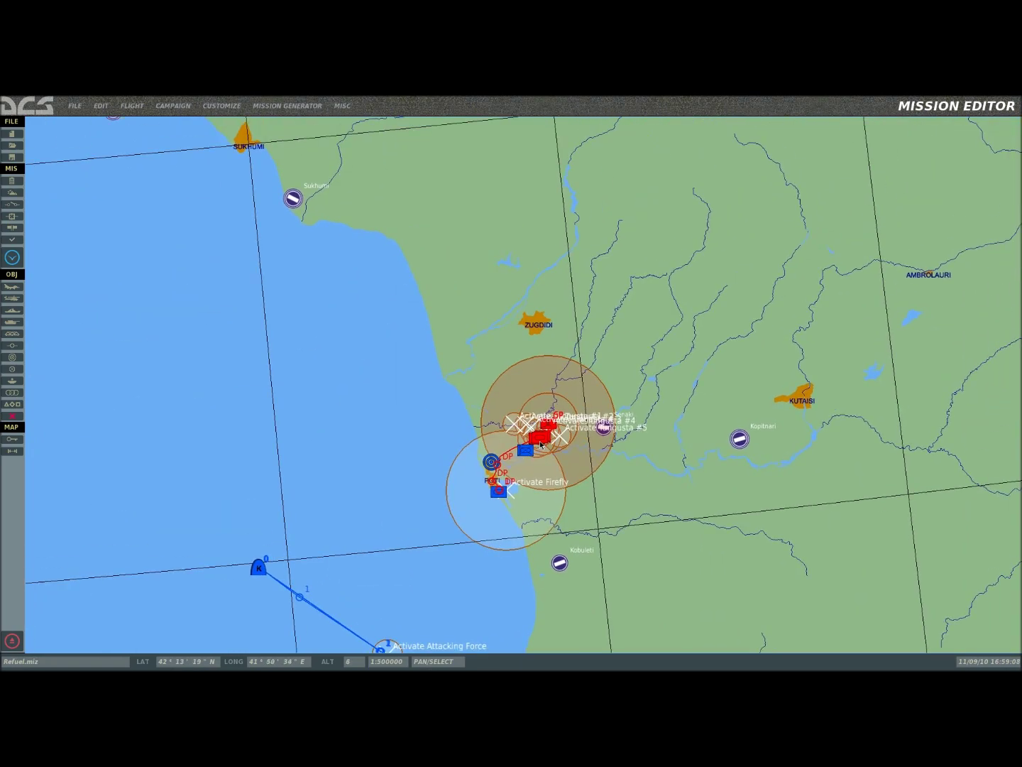
pyautogui.scroll(3, 553, 430)
pyautogui.scroll(1, 553, 429)
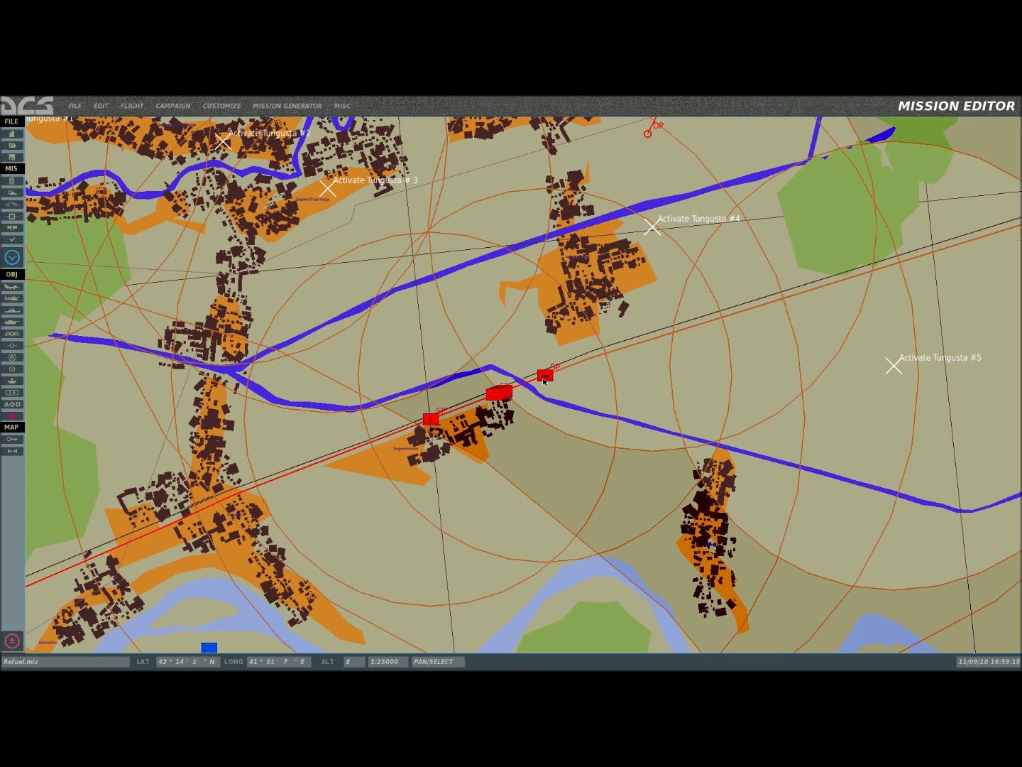
pyautogui.scroll(-3, 545, 381)
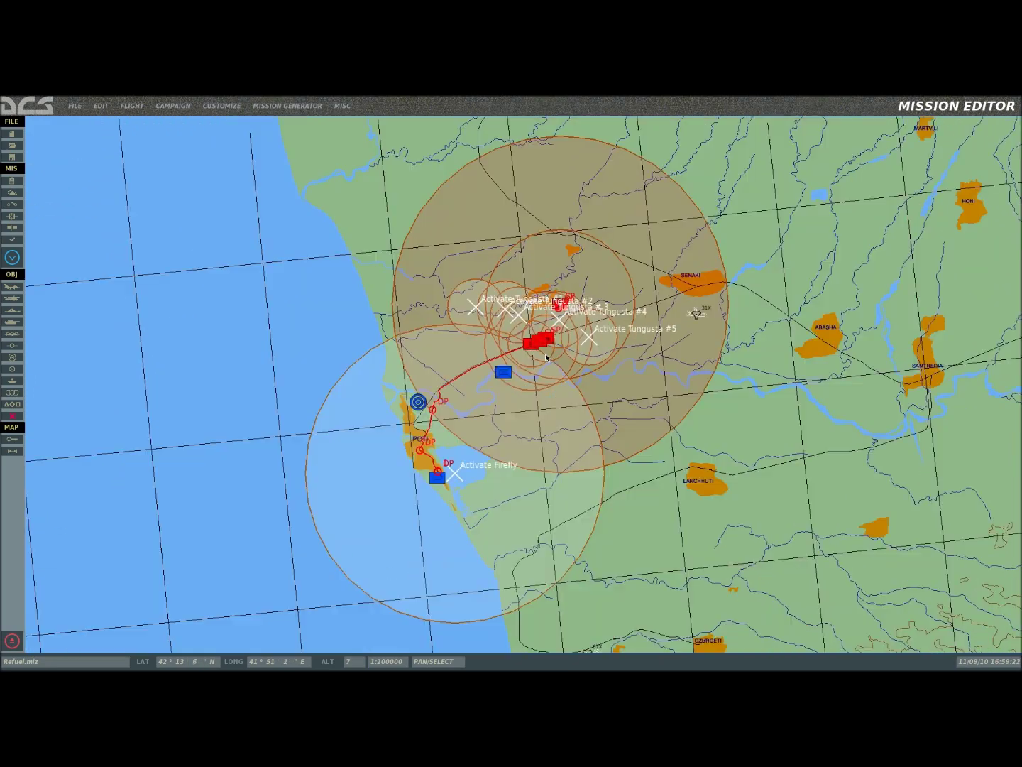
pyautogui.moveTo(546, 353); pyautogui.dragTo(547, 390, button='right')
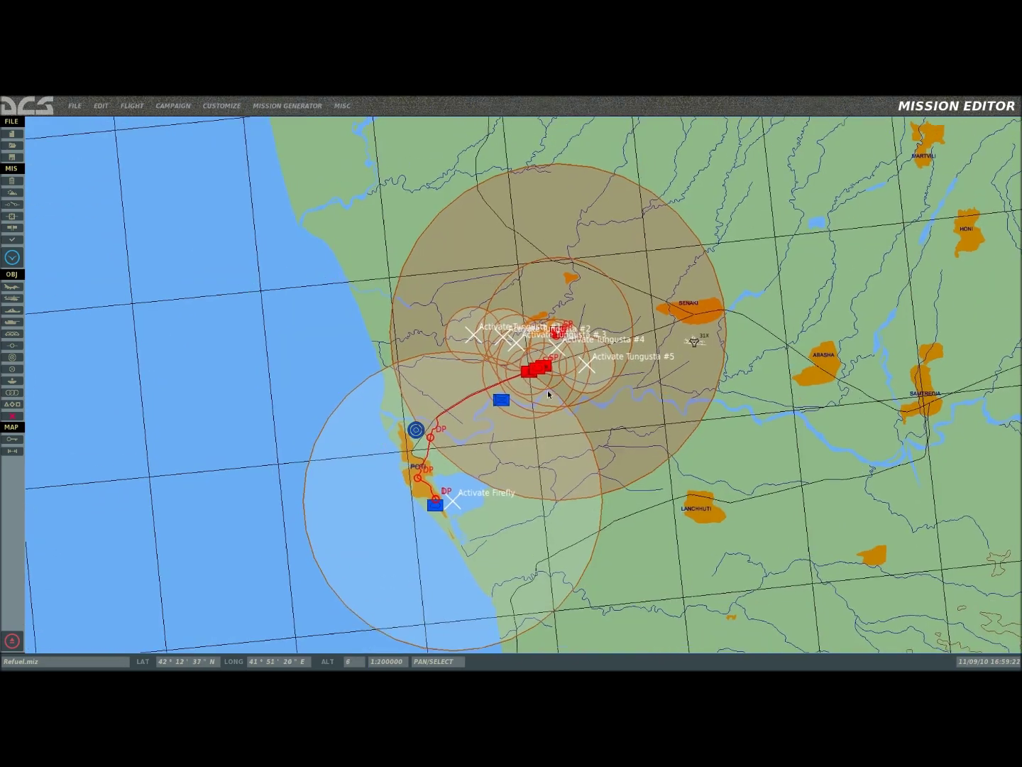
pyautogui.moveTo(501, 430); pyautogui.dragTo(514, 361, button='right')
pyautogui.moveTo(500, 463); pyautogui.dragTo(497, 438, button='right')
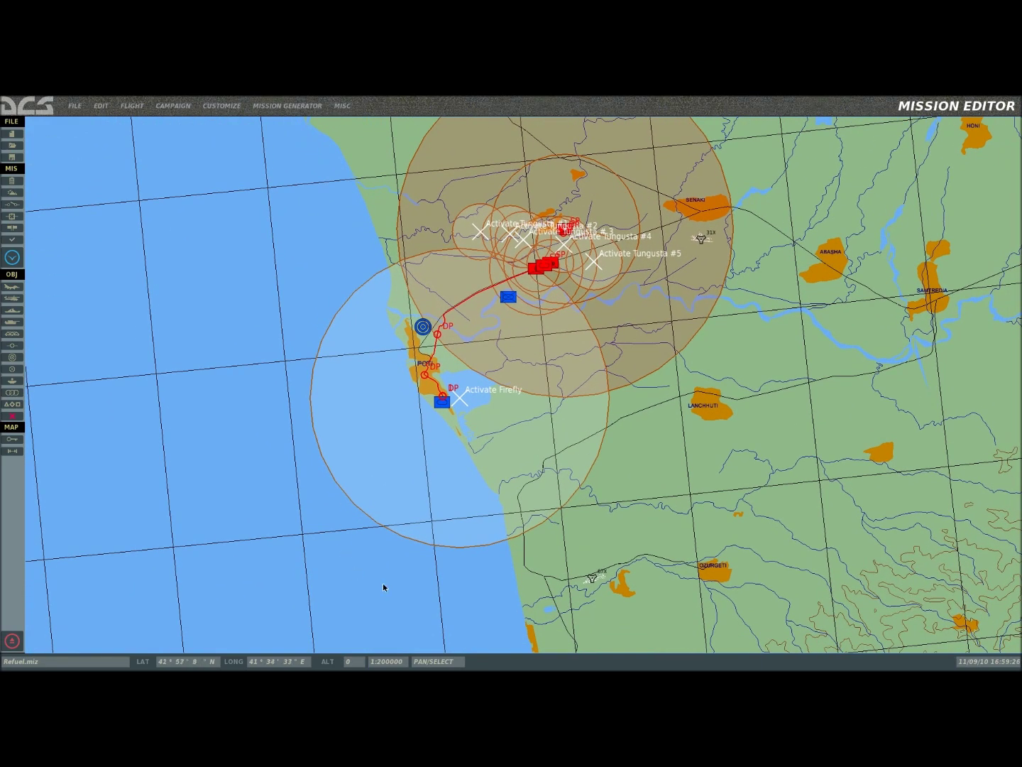
pyautogui.moveTo(384, 585); pyautogui.dragTo(431, 496, button='right')
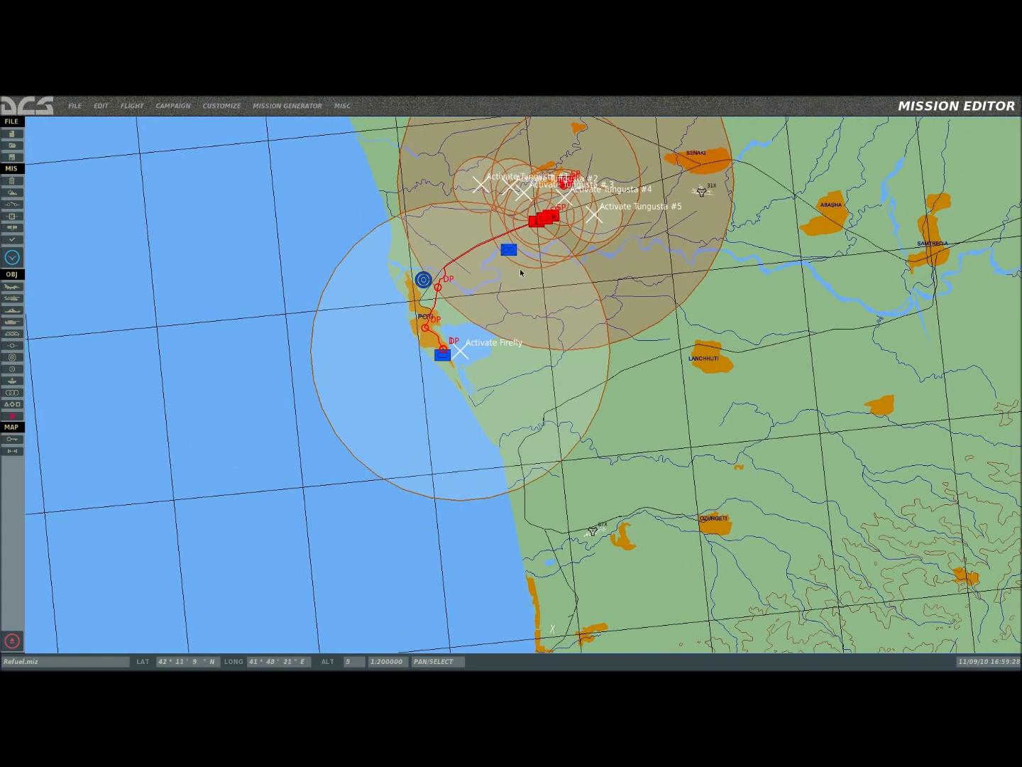
# Open the properties of the Activate Attacking Force trigger zone and look back at the red groups.
pyautogui.moveTo(454, 625); pyautogui.dragTo(306, 550, button='right')
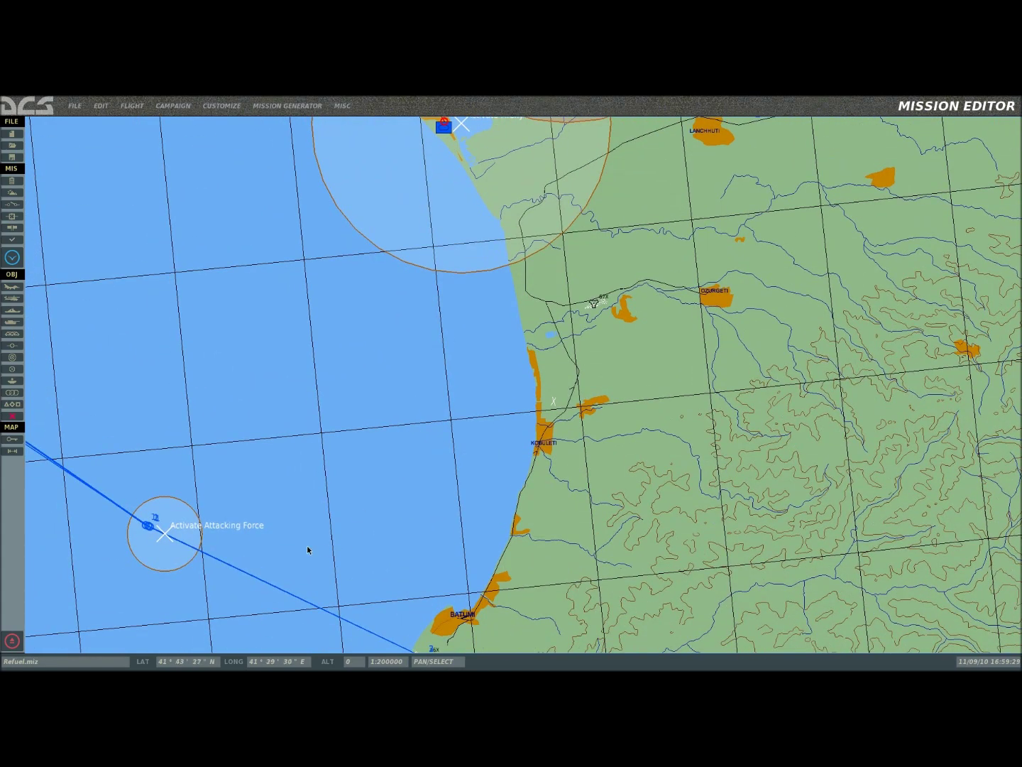
pyautogui.click(165, 533)
pyautogui.moveTo(351, 400); pyautogui.dragTo(360, 570, button='right')
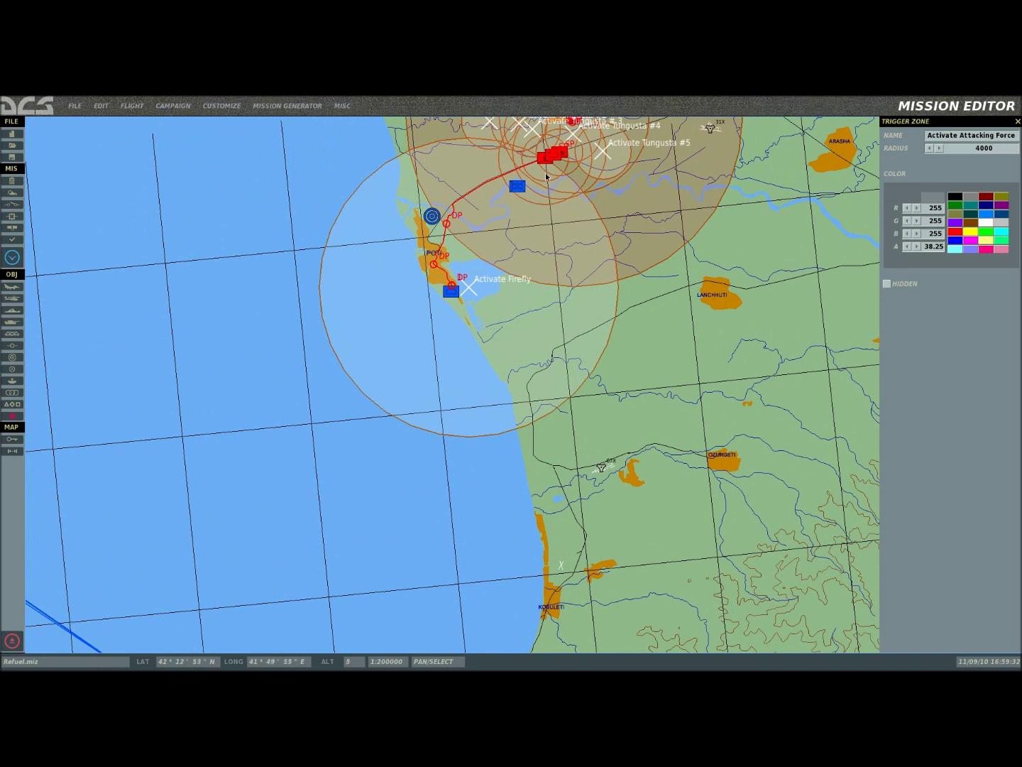
# Open the mission triggers and review Spawn Attack Force, plus the condition and full message text of JFAC Message.
pyautogui.click(13, 204)
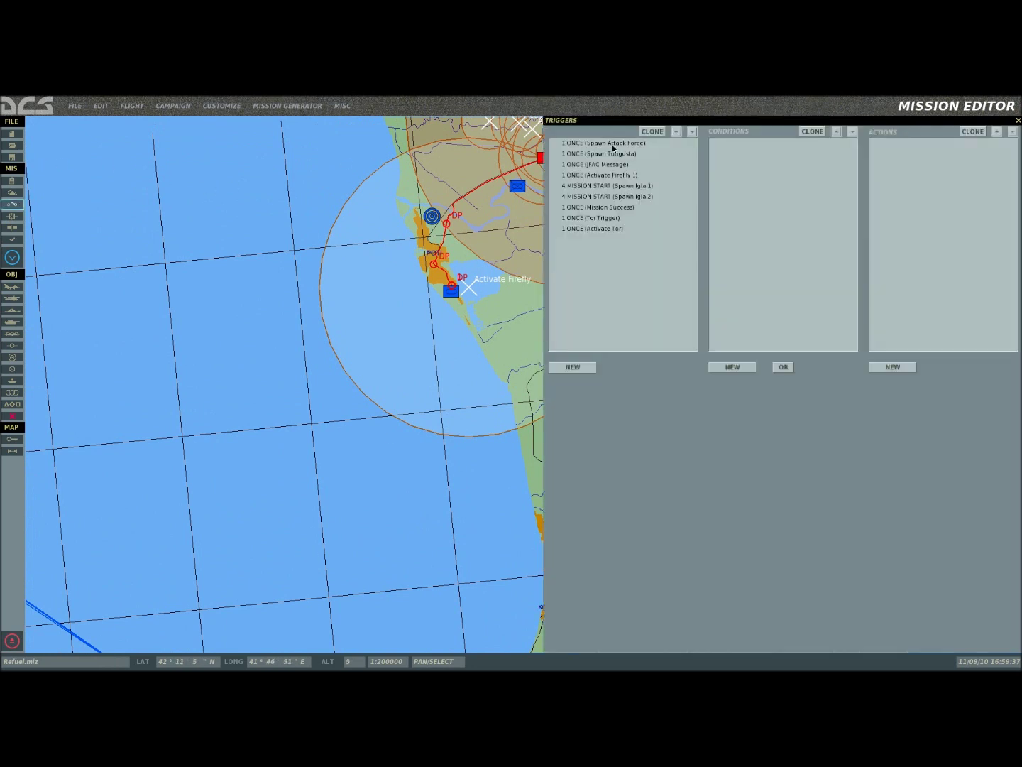
pyautogui.click(617, 144)
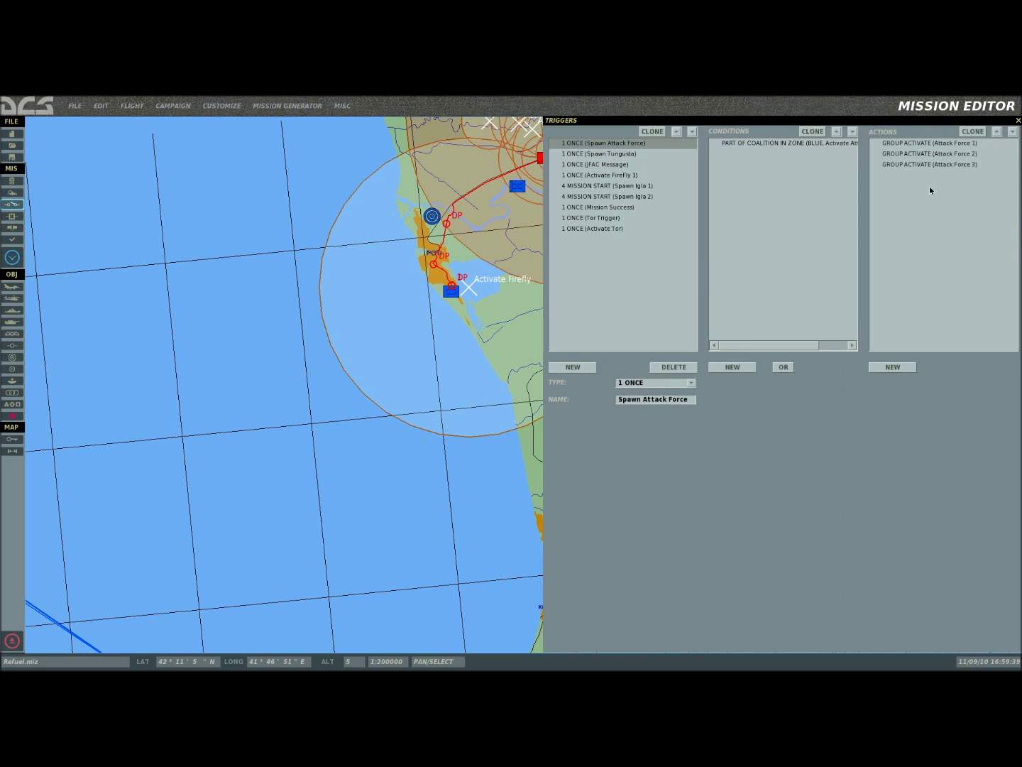
pyautogui.click(605, 165)
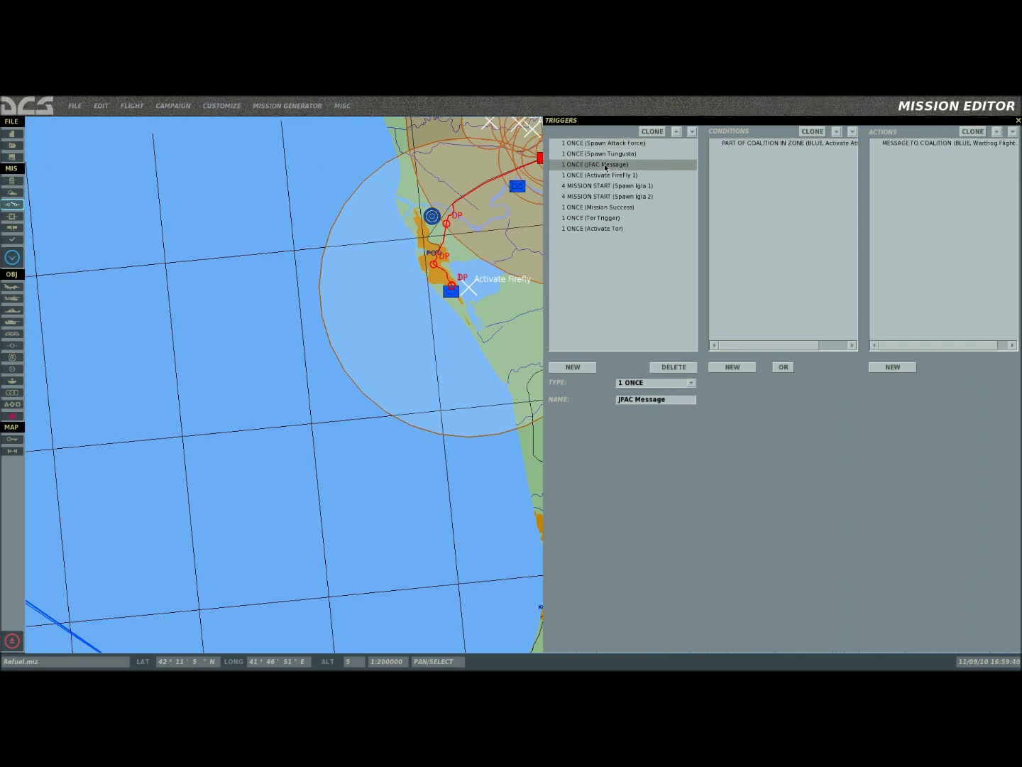
pyautogui.click(789, 144)
pyautogui.click(912, 147)
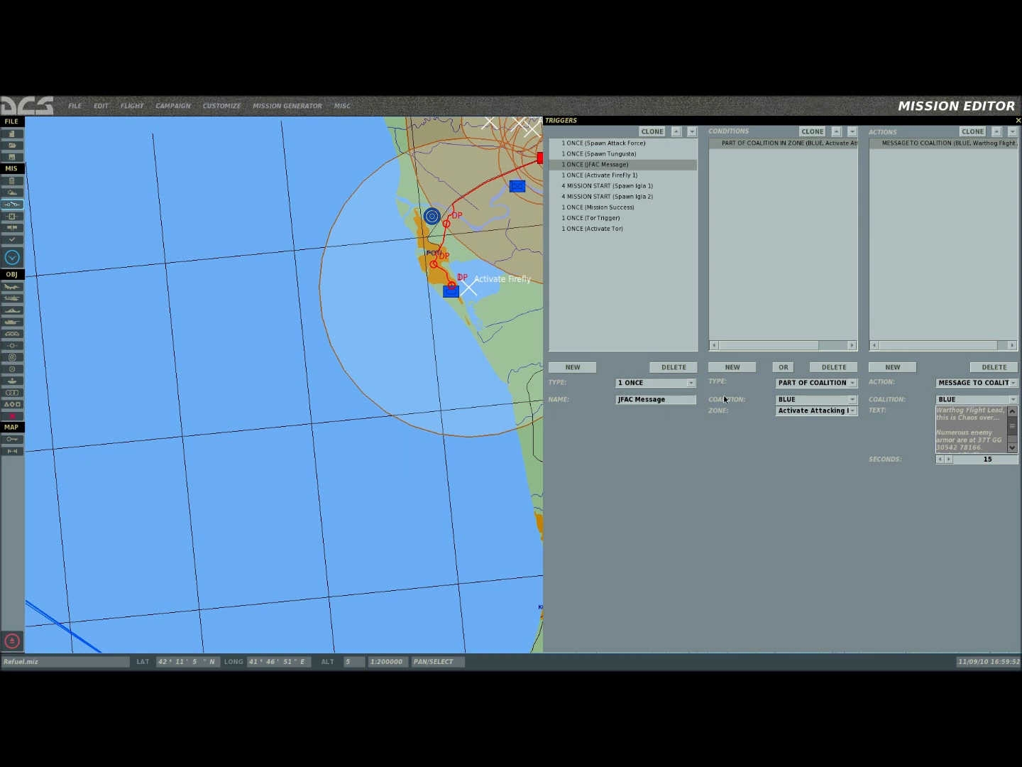
pyautogui.scroll(-1, 985, 431)
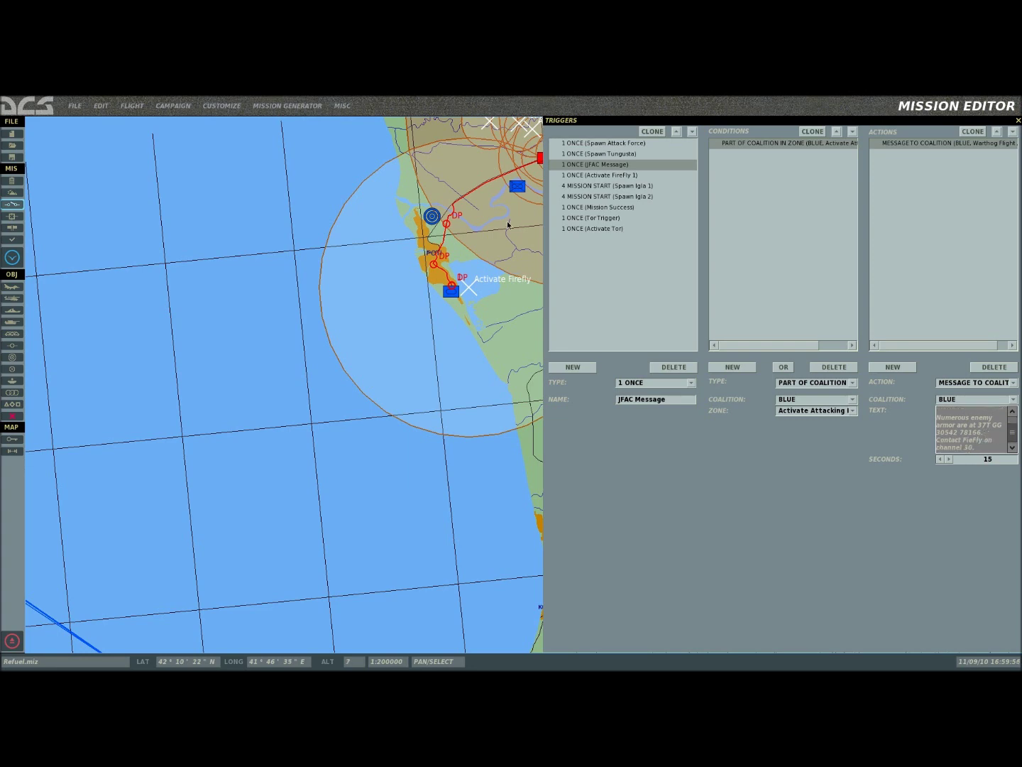
# Examine where the red vehicle groups lie on the map in relation to the Activate Attacking Force zone.
pyautogui.scroll(10, 457, 254)
pyautogui.moveTo(457, 254); pyautogui.dragTo(416, 157, button='right')
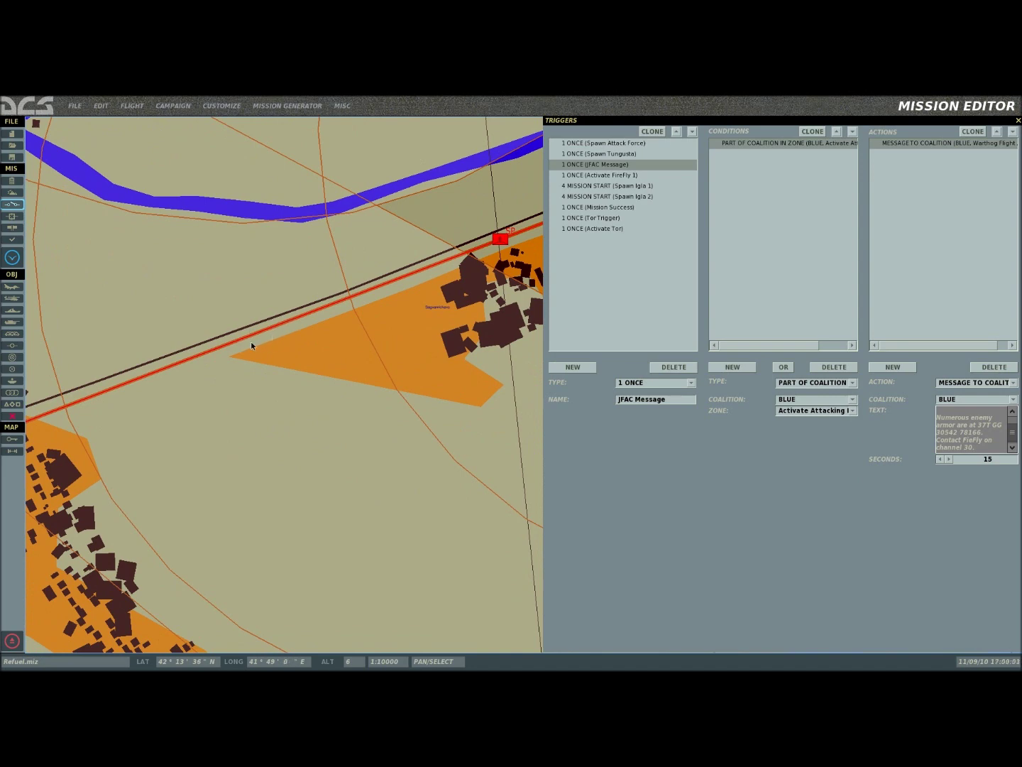
pyautogui.scroll(-3, 264, 332)
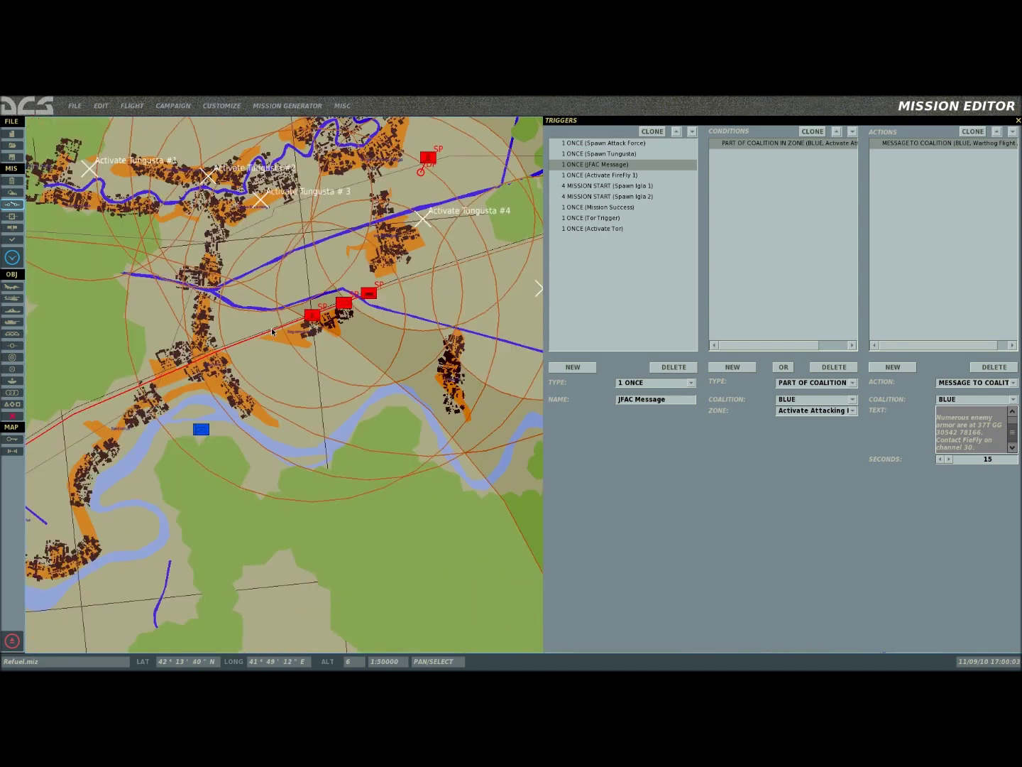
pyautogui.moveTo(265, 332); pyautogui.dragTo(299, 268, button='right')
pyautogui.scroll(-5, 325, 318)
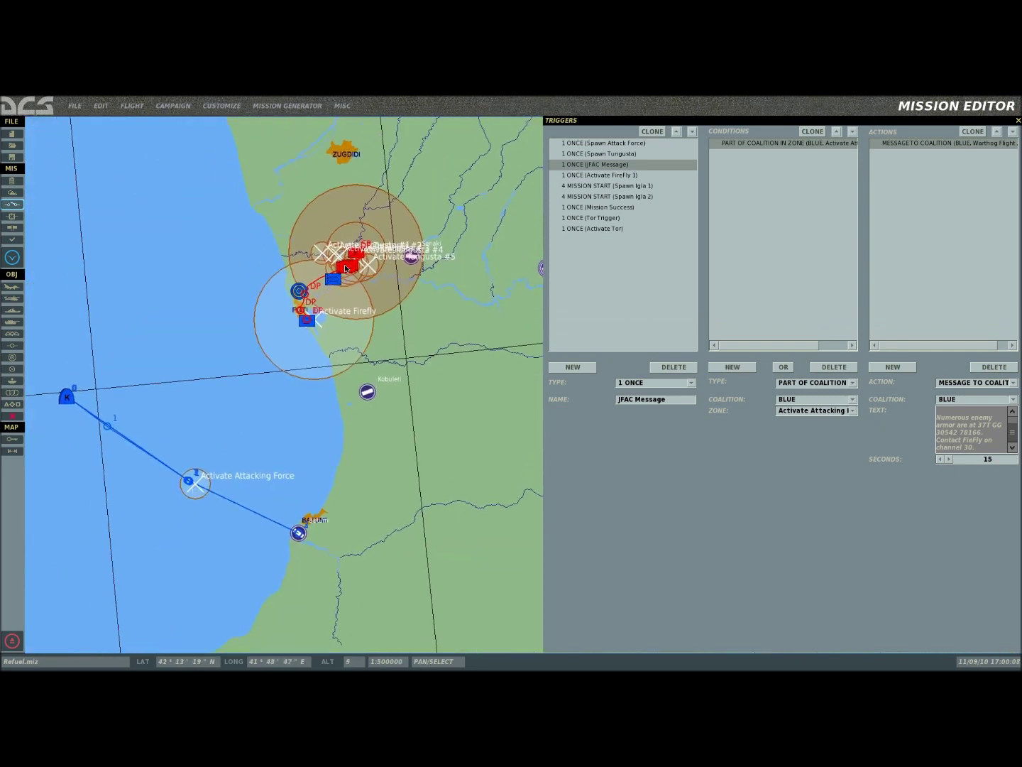
pyautogui.scroll(3, 336, 273)
pyautogui.scroll(2, 337, 273)
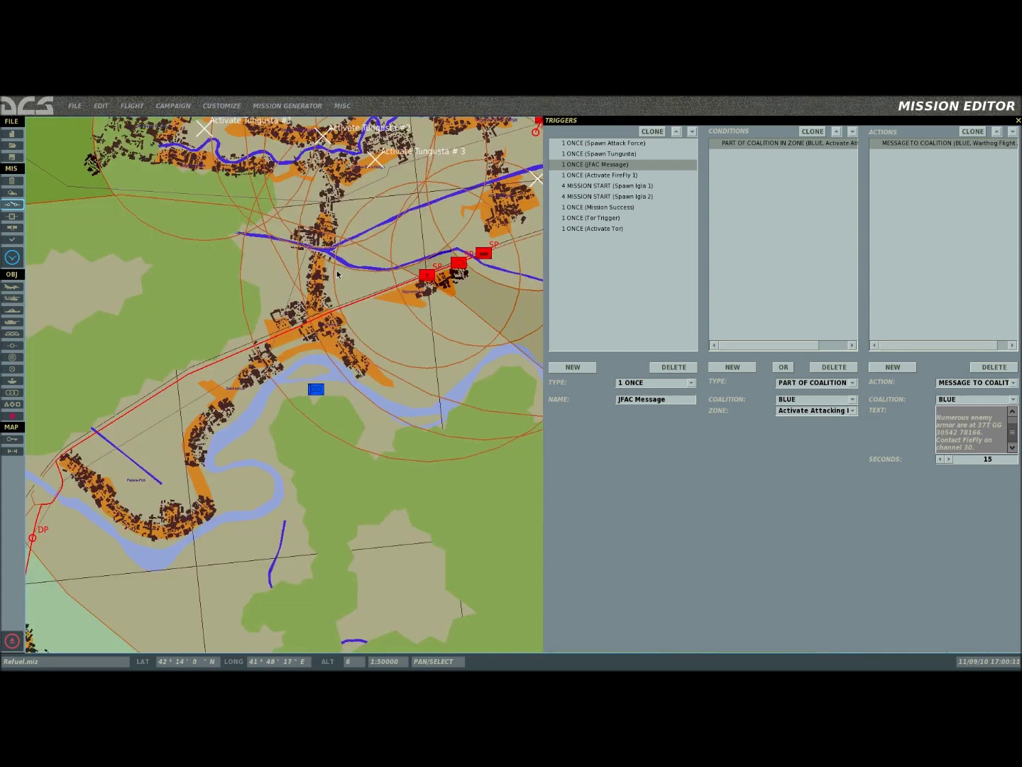
pyautogui.scroll(-3, 335, 275)
pyautogui.scroll(-3, 246, 424)
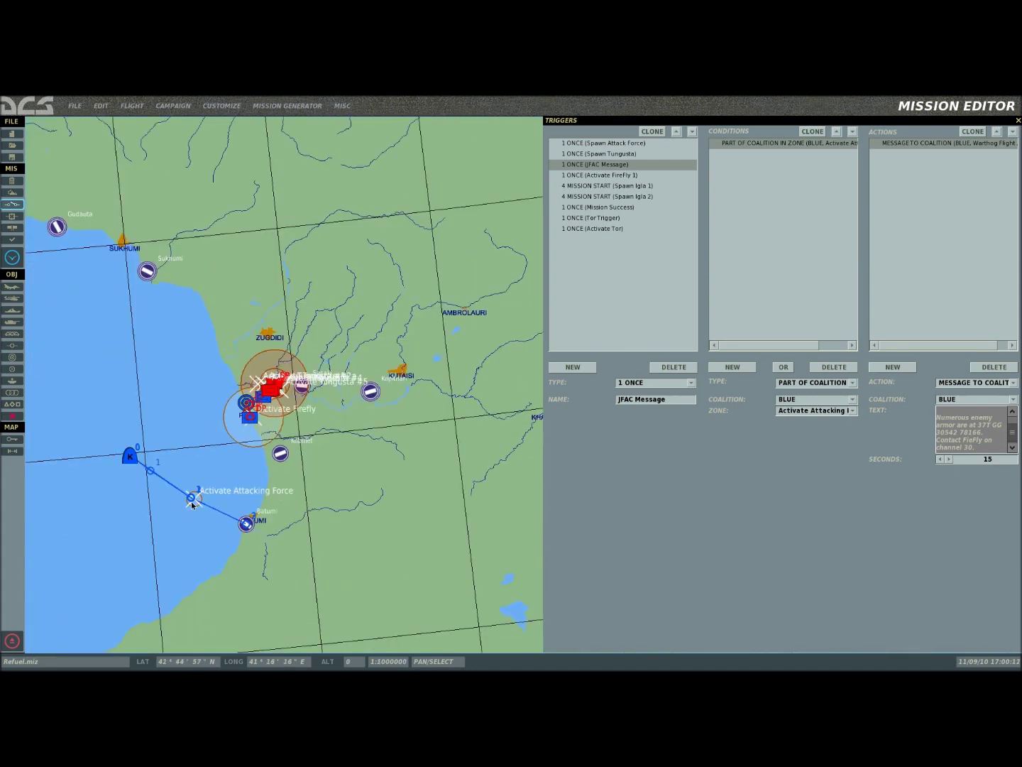
# Examine the red route into Poti, the two blue ground units near it and the Activate Firefly zone.
pyautogui.scroll(5, 292, 391)
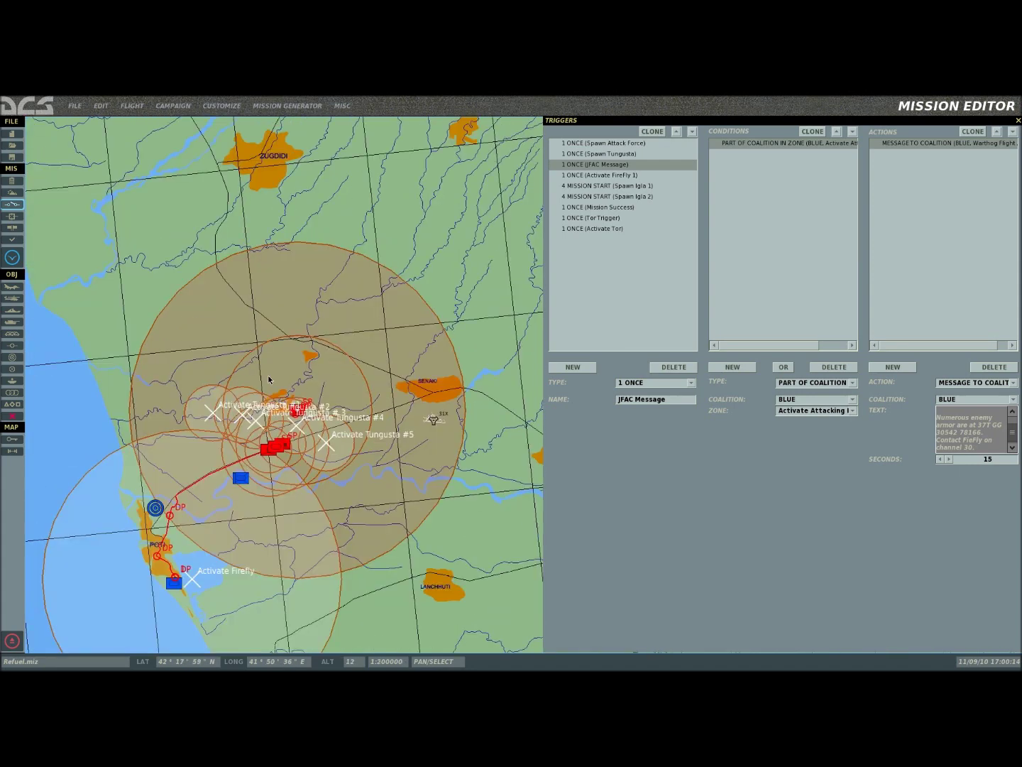
pyautogui.moveTo(328, 481); pyautogui.dragTo(359, 364)
pyautogui.moveTo(249, 441); pyautogui.dragTo(404, 289)
pyautogui.scroll(-1, 404, 293)
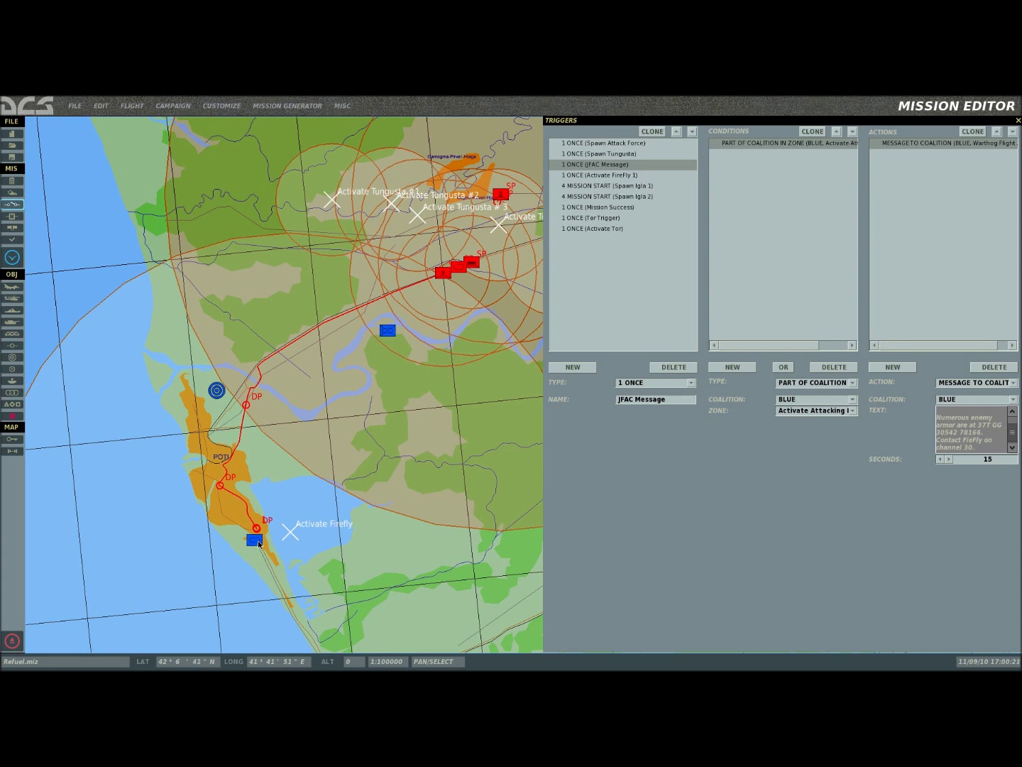
pyautogui.moveTo(332, 392); pyautogui.dragTo(270, 435)
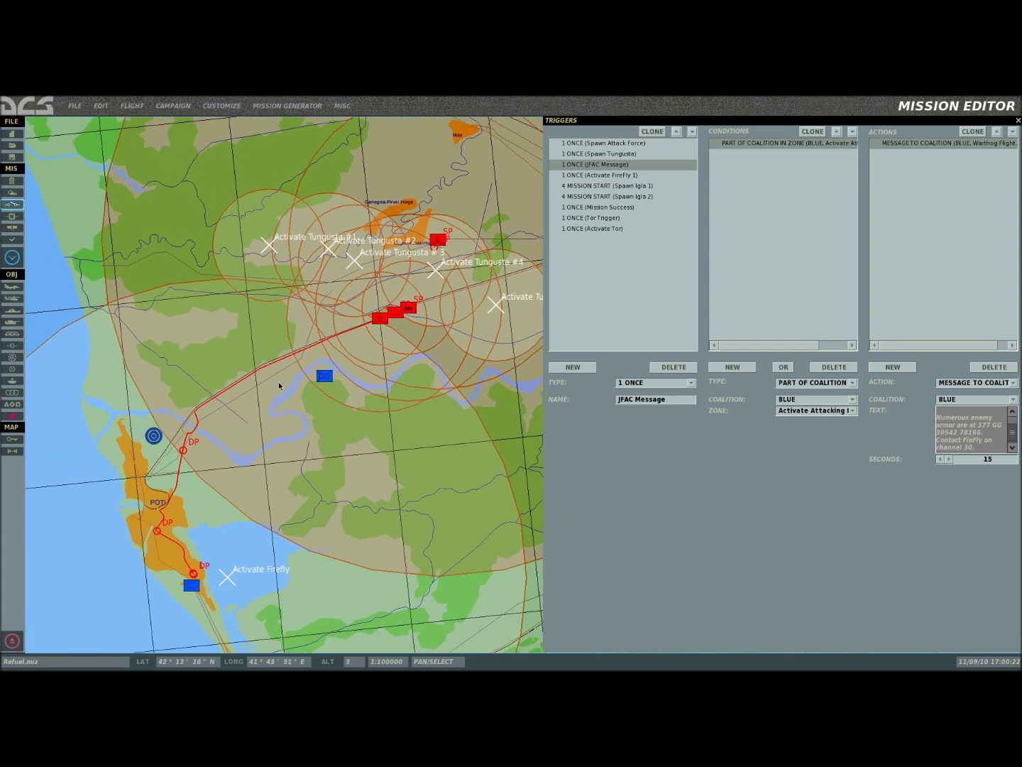
pyautogui.scroll(1, 278, 383)
pyautogui.scroll(-1, 284, 382)
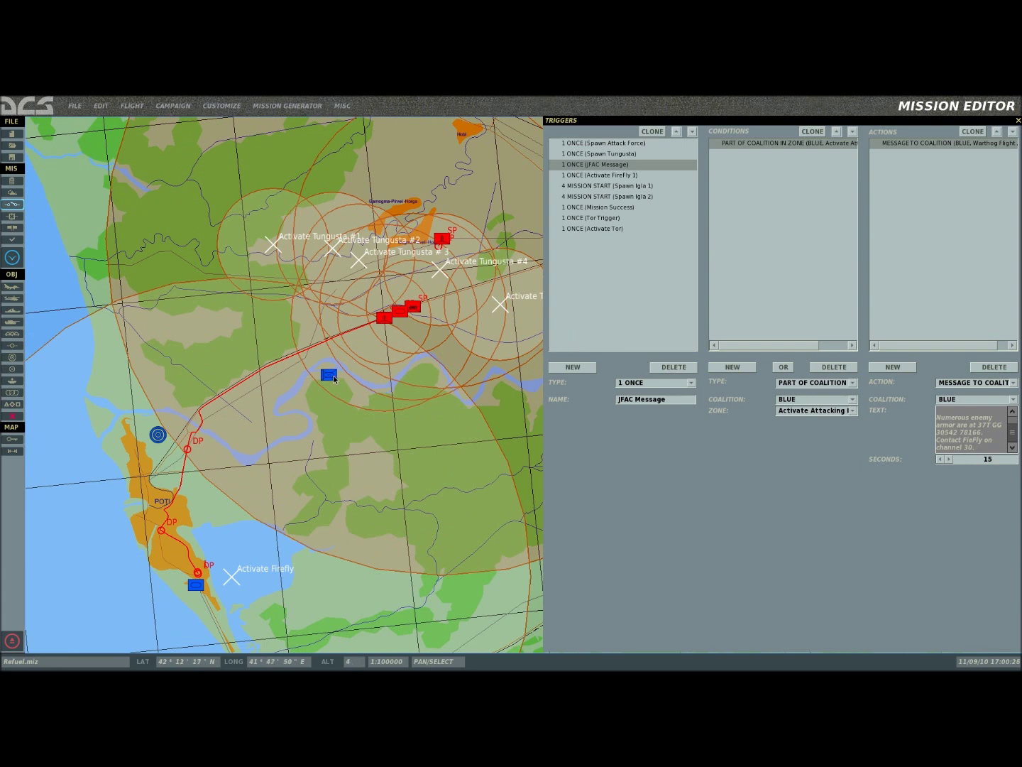
pyautogui.scroll(-1, 333, 375)
pyautogui.moveTo(287, 399); pyautogui.dragTo(258, 285)
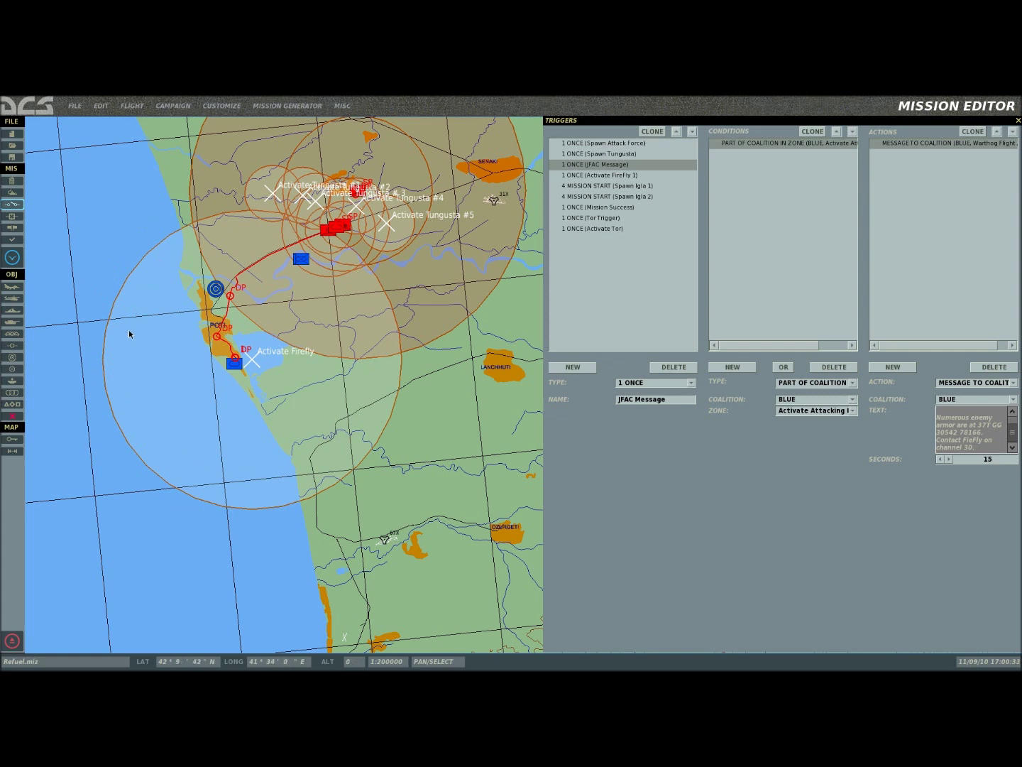
pyautogui.scroll(-1, 122, 367)
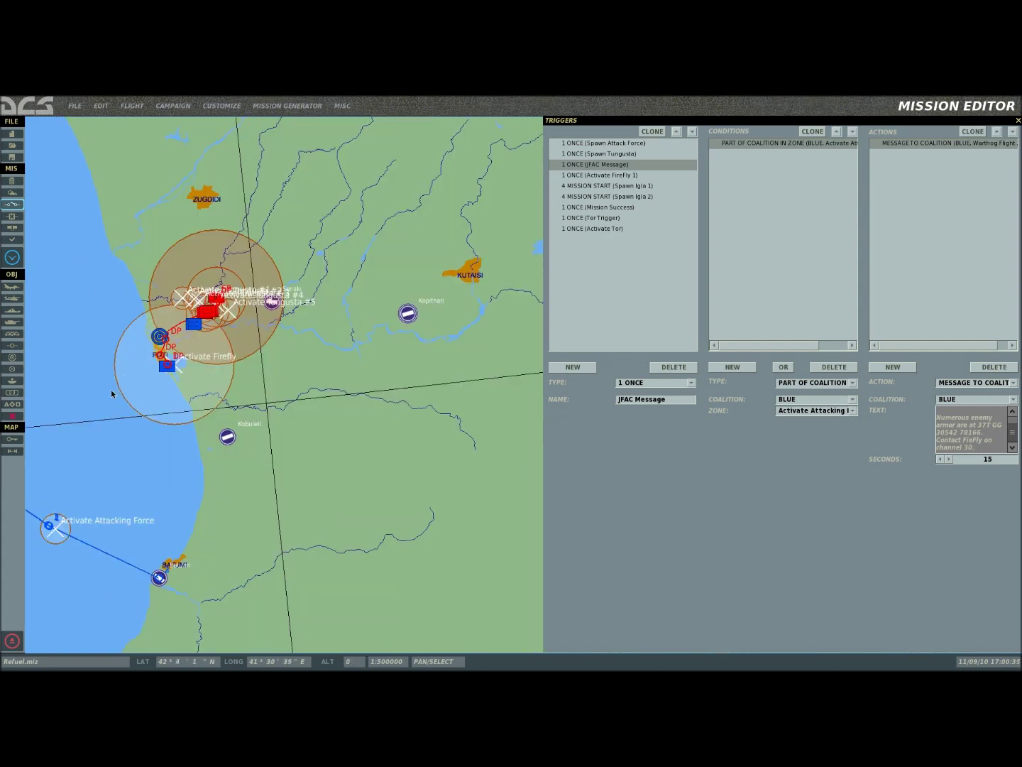
pyautogui.moveTo(111, 389); pyautogui.dragTo(285, 413)
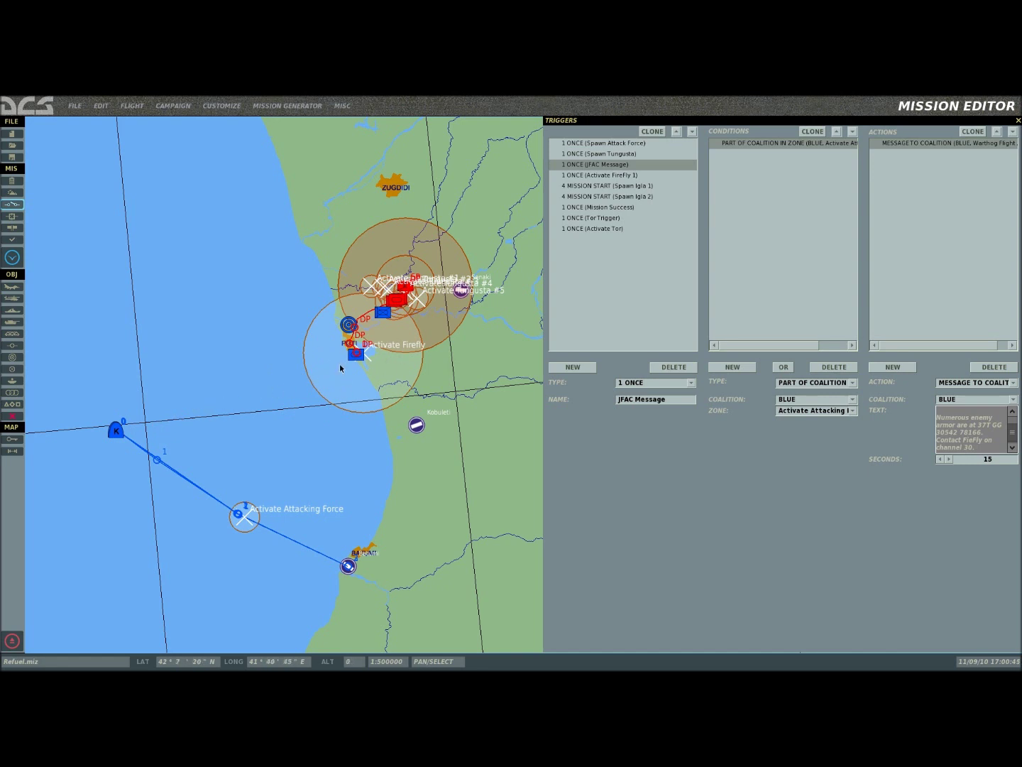
pyautogui.moveTo(371, 338); pyautogui.dragTo(330, 374)
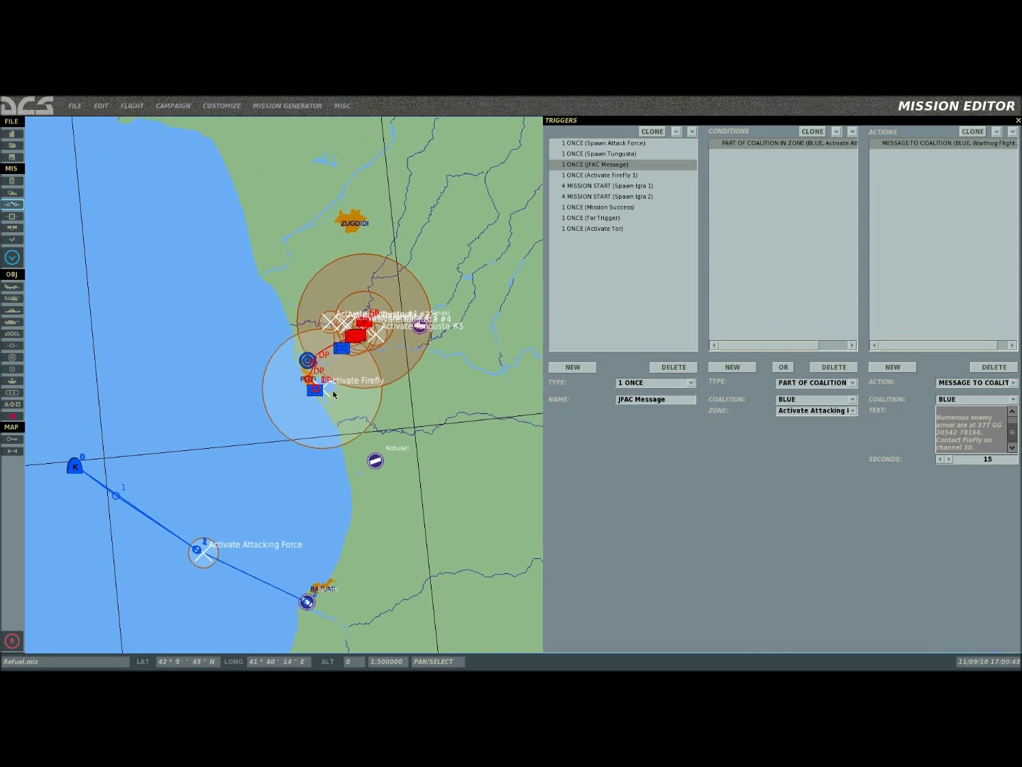
# Open the properties of the blue FireFly vehicle group beside the river, southwest of the red groups.
pyautogui.scroll(3, 333, 367)
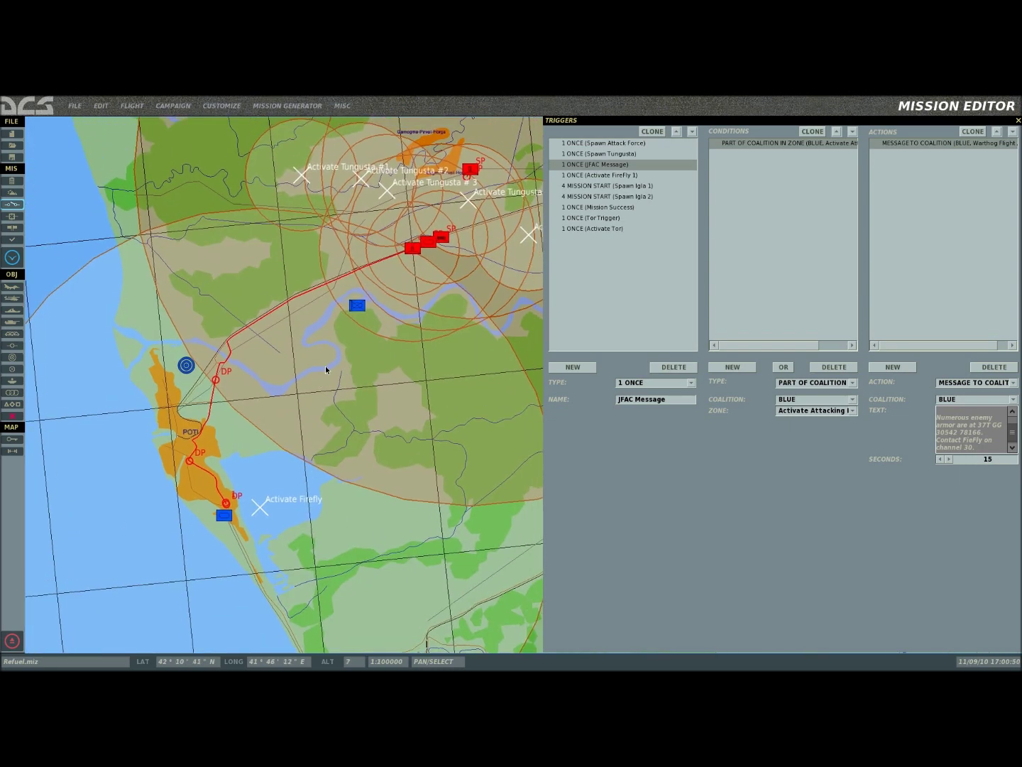
pyautogui.moveTo(325, 365); pyautogui.dragTo(294, 410)
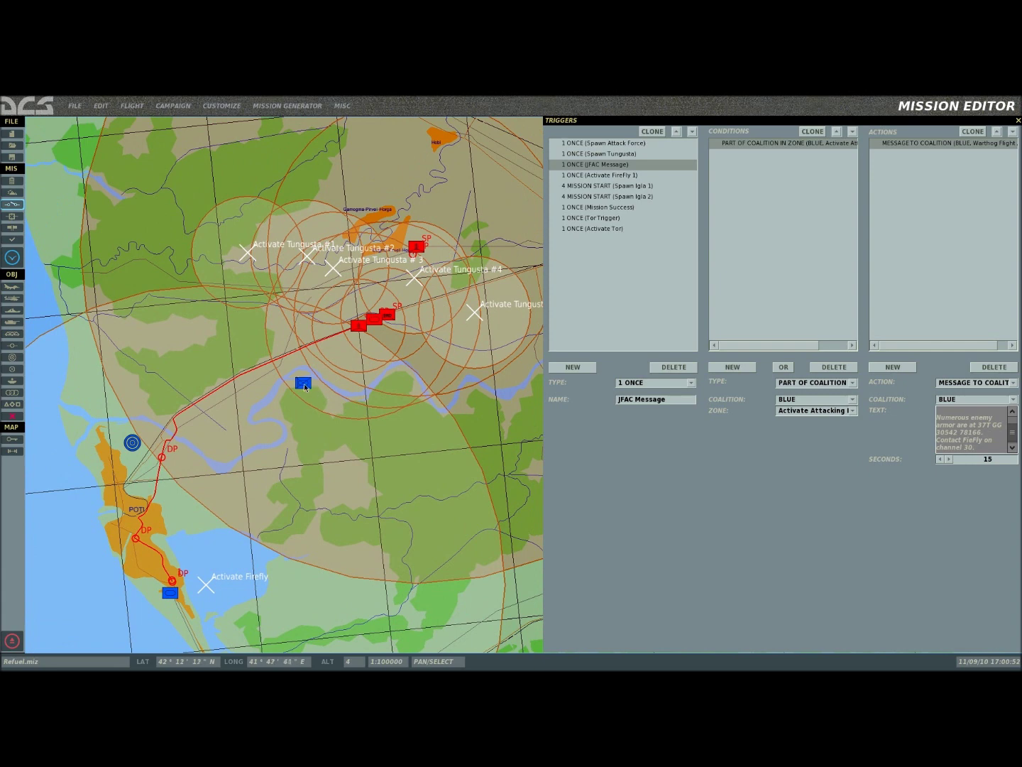
pyautogui.click(304, 384)
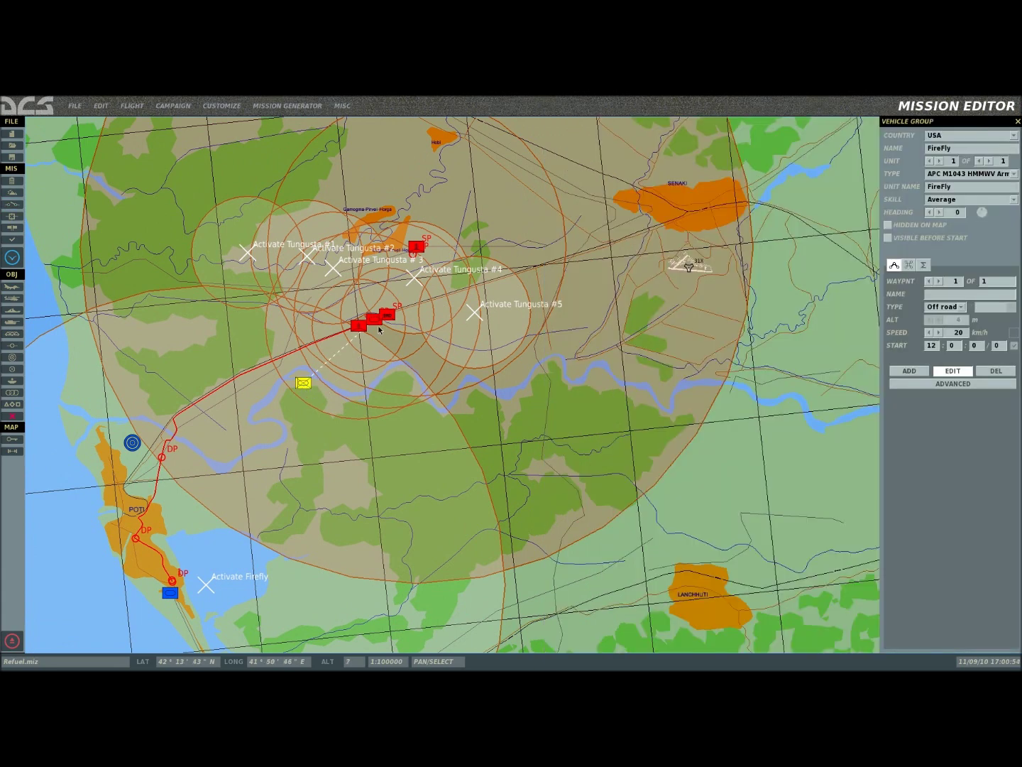
# Review the Activate FireFly 1 trigger's coalition-in-zone condition and the zones available for it, and close the triggers.
pyautogui.scroll(1, 380, 328)
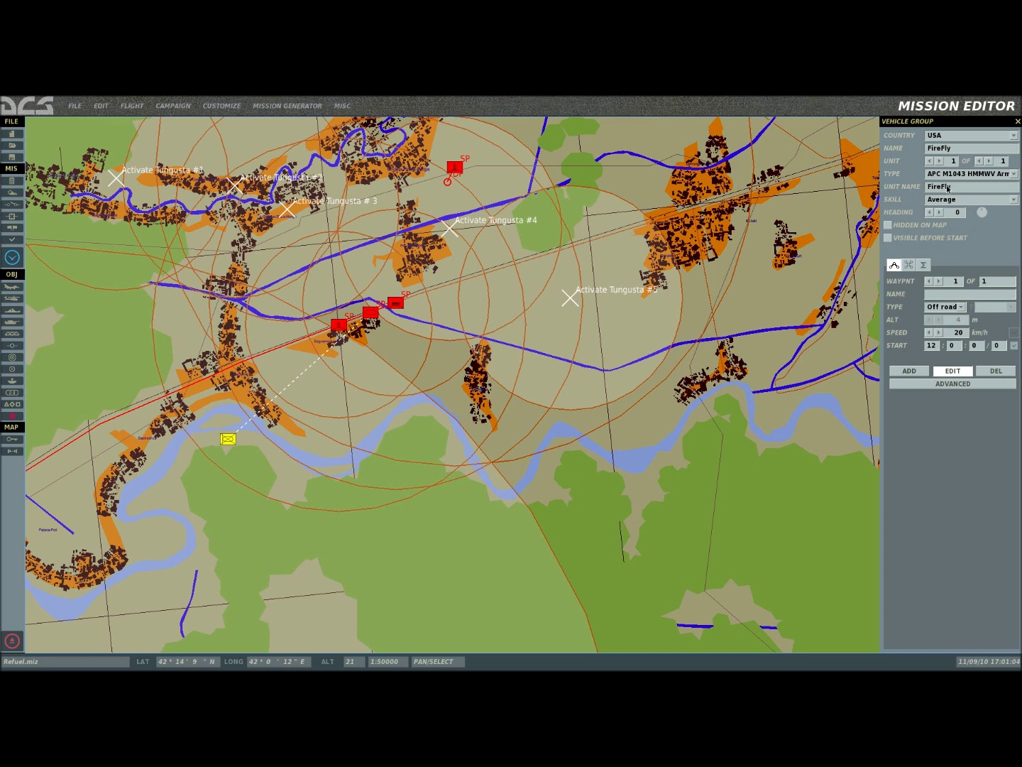
pyautogui.click(12, 204)
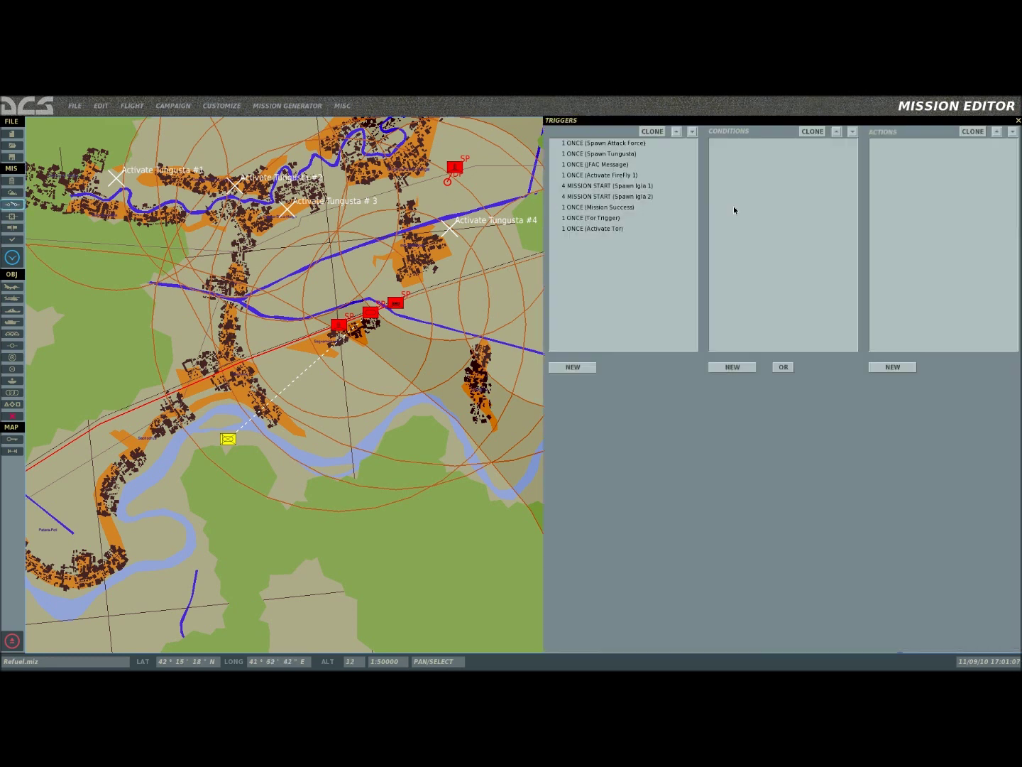
pyautogui.click(610, 175)
pyautogui.click(788, 145)
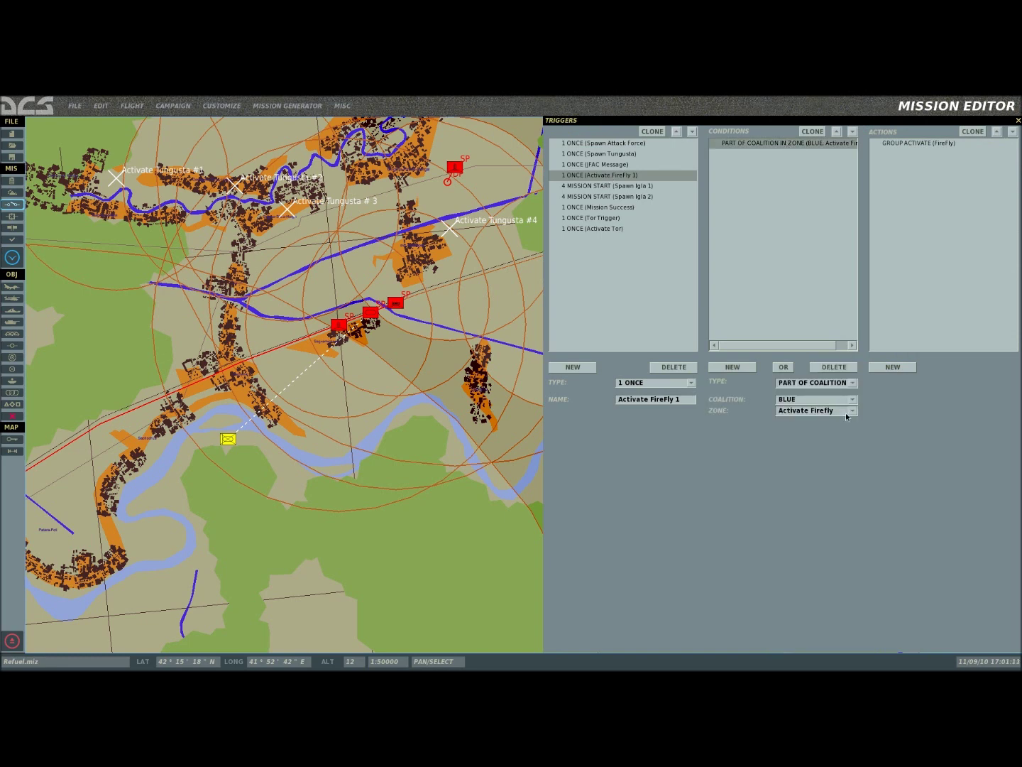
pyautogui.click(847, 412)
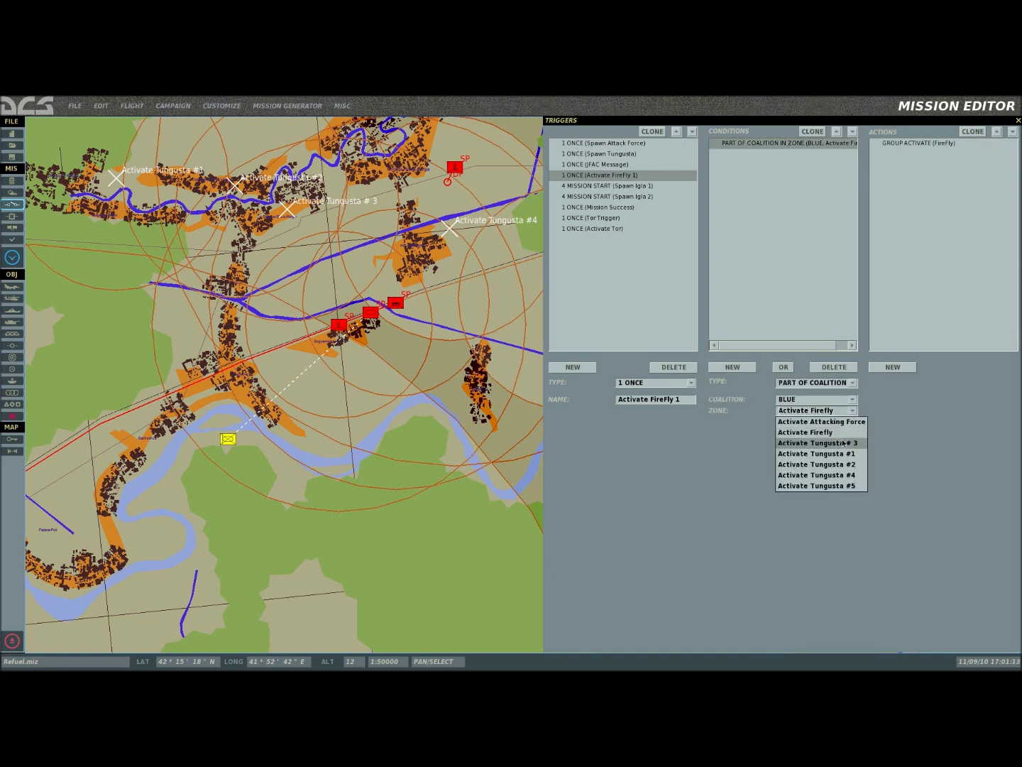
pyautogui.click(846, 411)
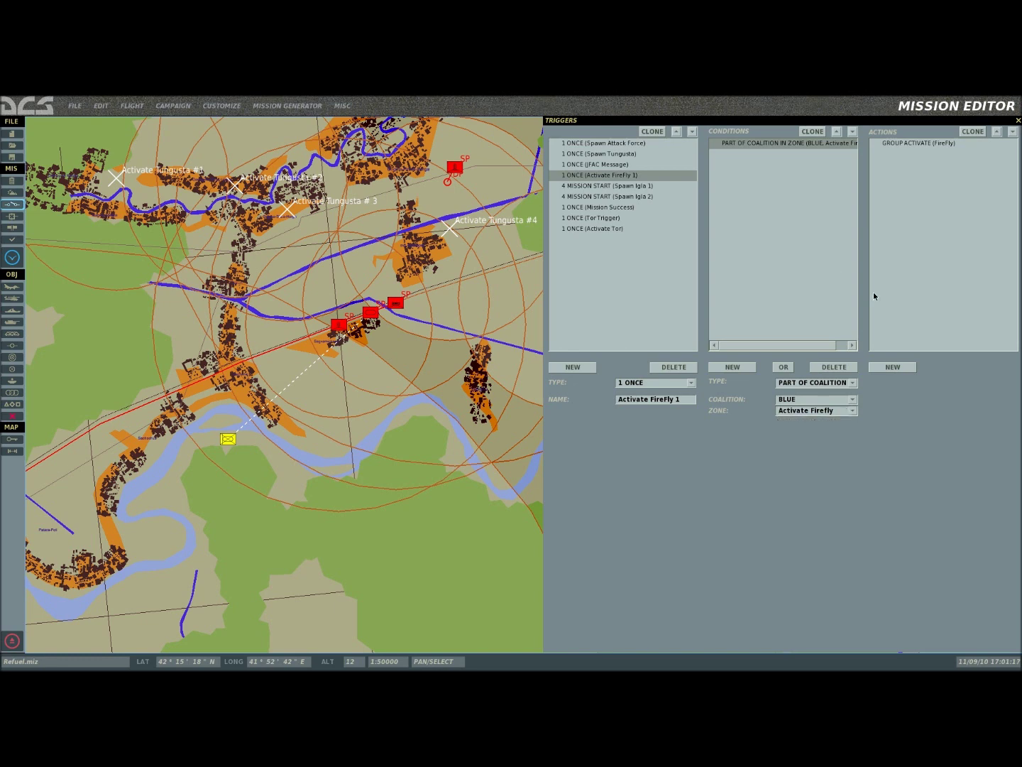
pyautogui.click(1019, 120)
# Select the blue FireFly group beside the river and show the advanced actions of its waypoint.
pyautogui.moveTo(438, 333); pyautogui.dragTo(484, 330)
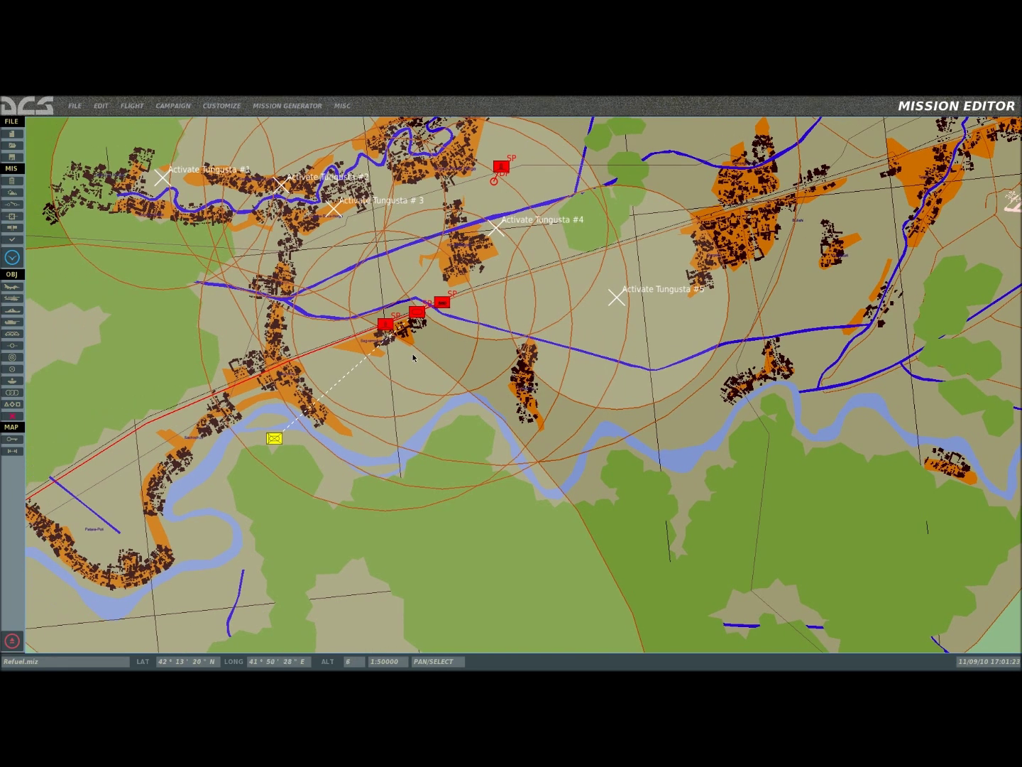
pyautogui.moveTo(415, 359); pyautogui.dragTo(441, 366)
pyautogui.scroll(-1, 442, 365)
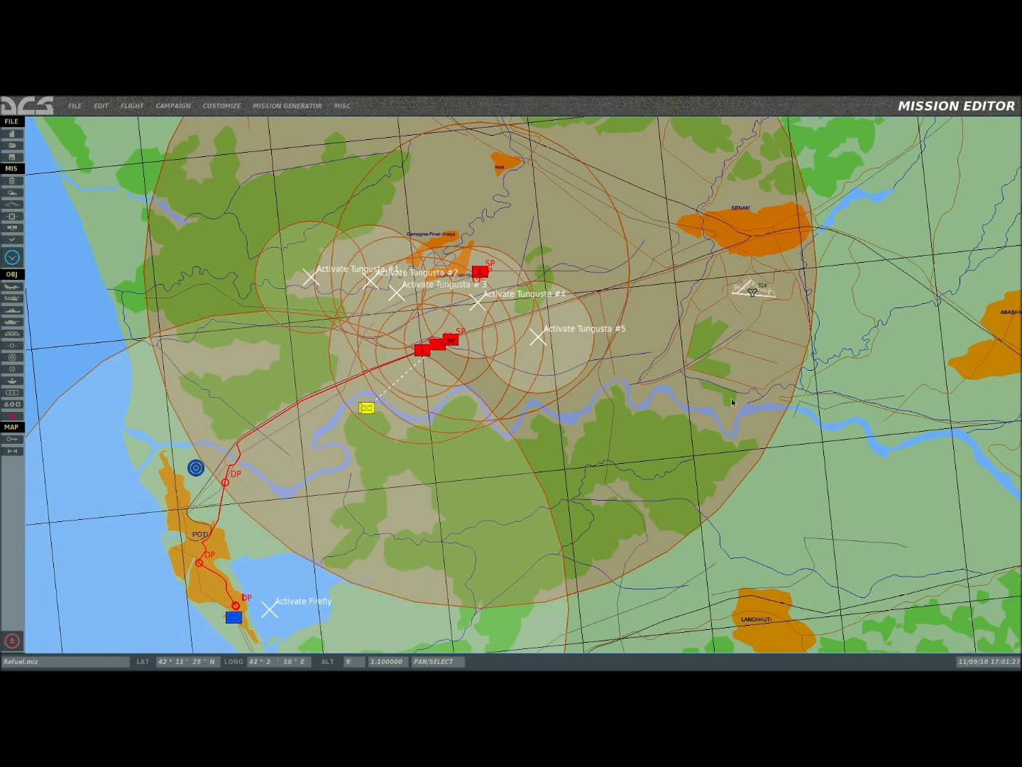
pyautogui.scroll(1, 412, 394)
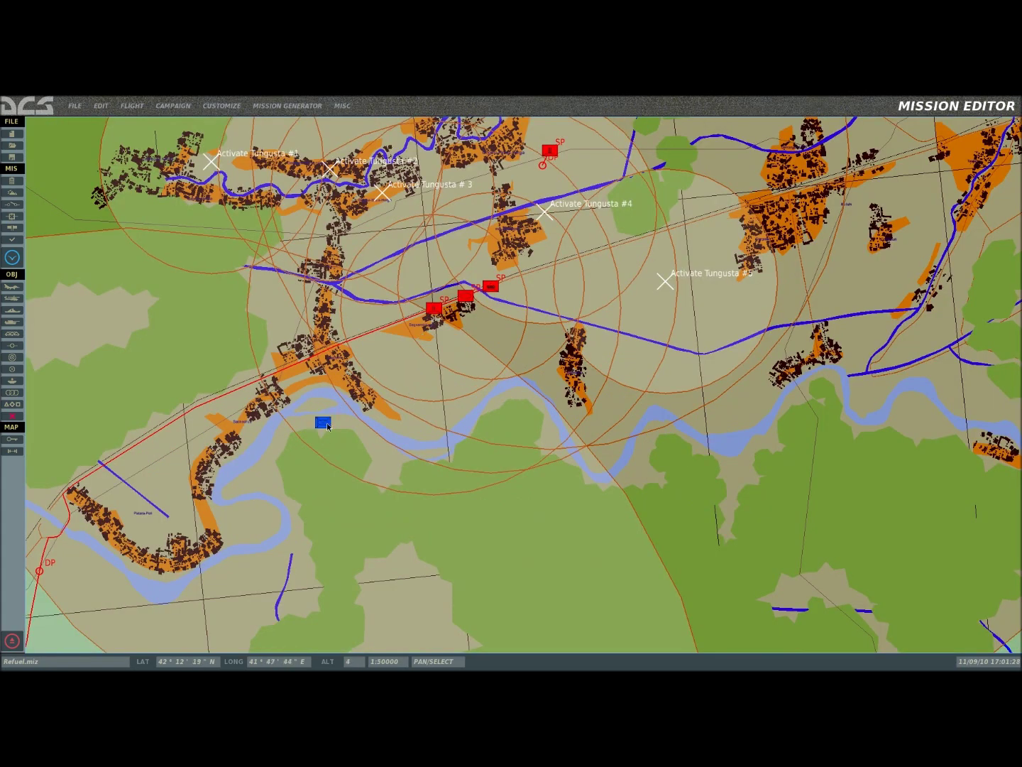
pyautogui.click(325, 423)
pyautogui.click(942, 384)
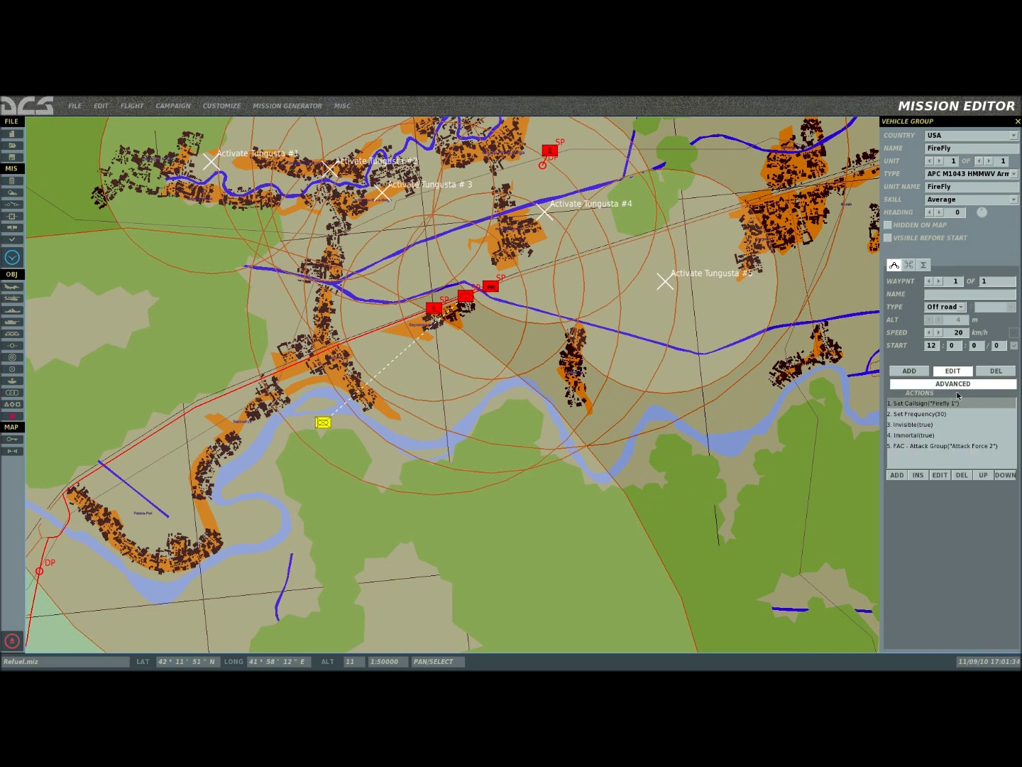
# Configure FireFly's first waypoint action as Perform Command, Set Callsign, with the callsign Firefly.
pyautogui.click(944, 475)
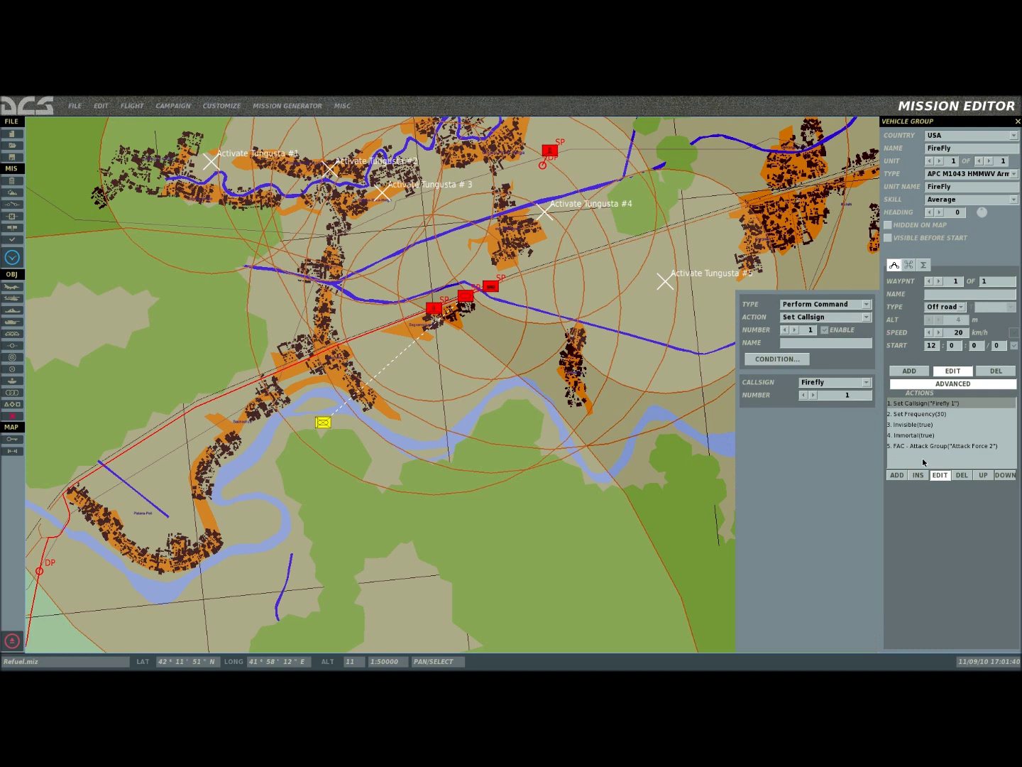
pyautogui.click(840, 304)
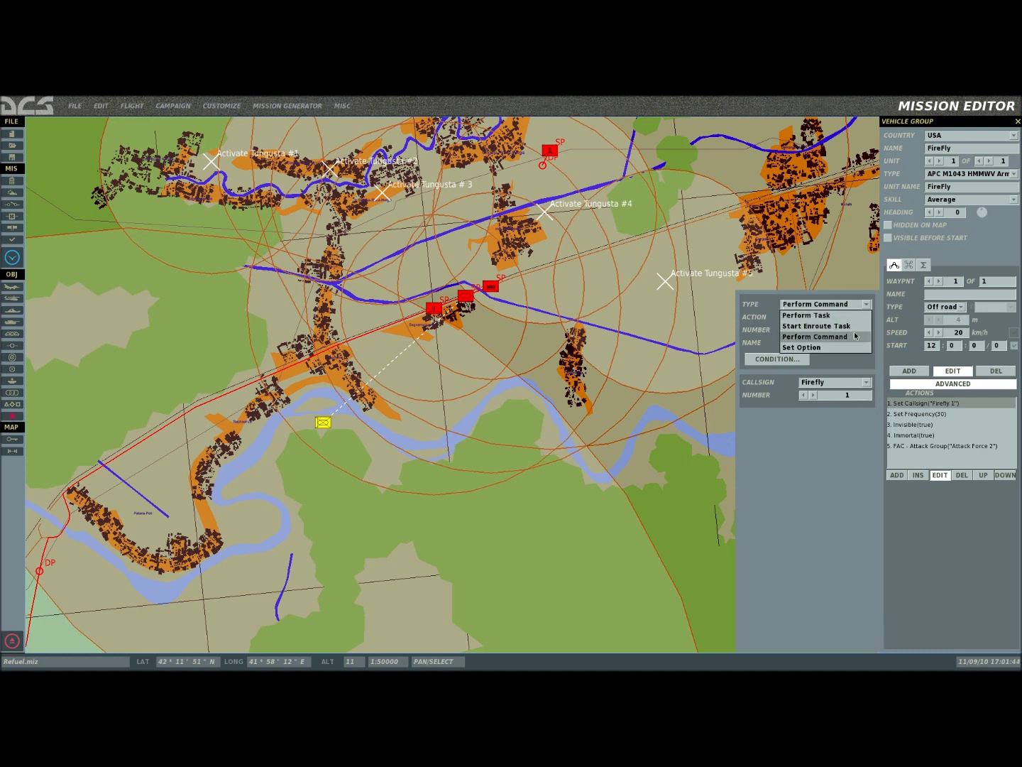
pyautogui.click(850, 336)
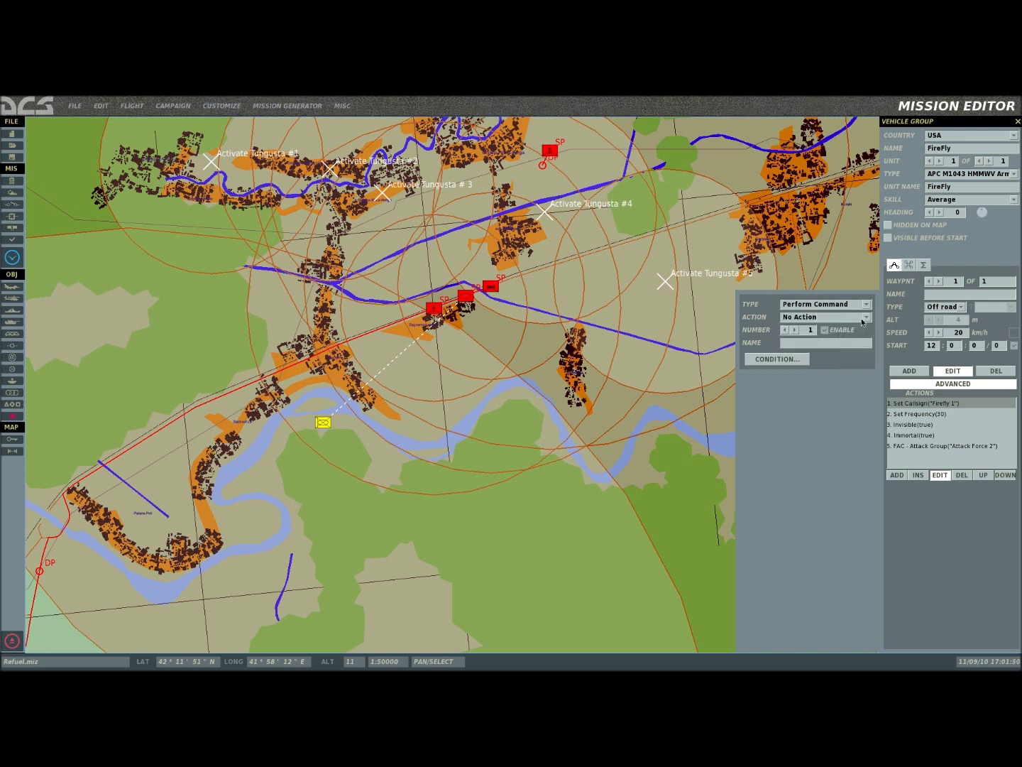
pyautogui.click(863, 317)
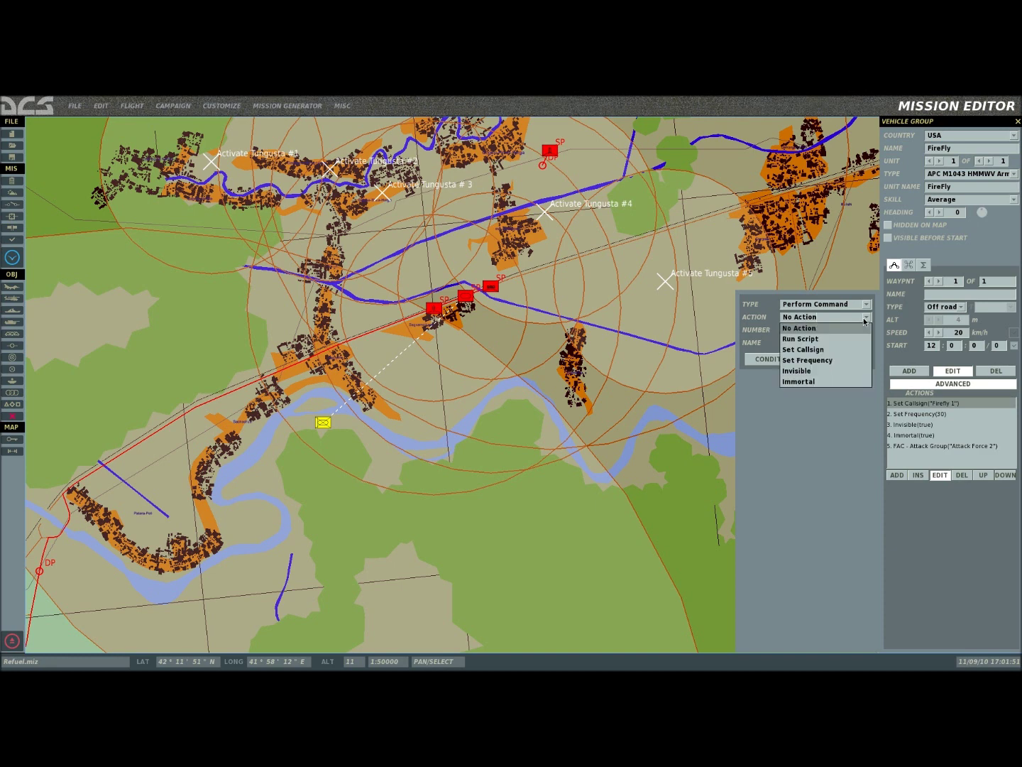
pyautogui.click(835, 348)
pyautogui.click(865, 382)
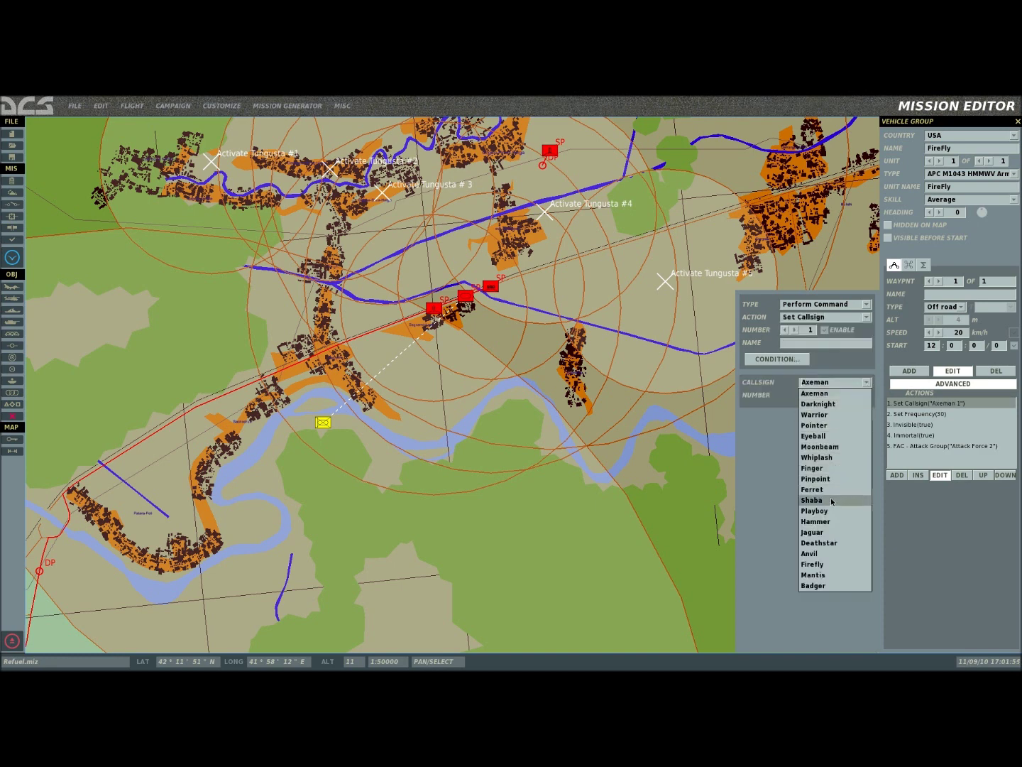
pyautogui.click(826, 566)
pyautogui.click(865, 382)
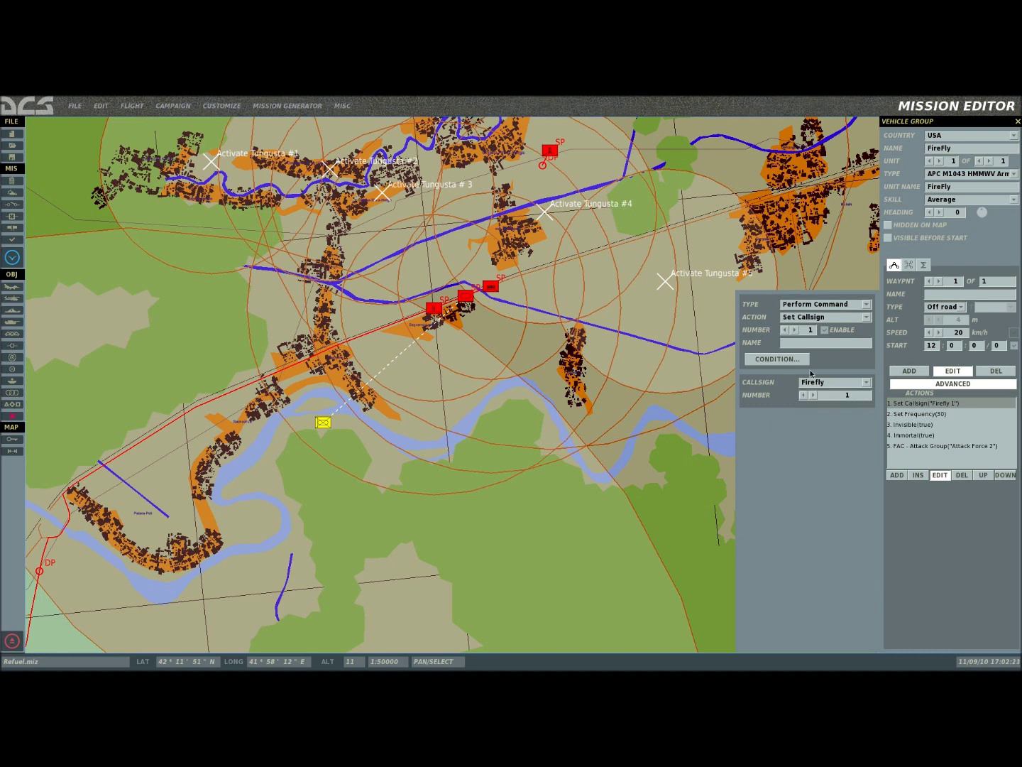
# Review the callsign action's condition options and the settings of the Set Frequency, Invisible and Immortal actions.
pyautogui.click(777, 358)
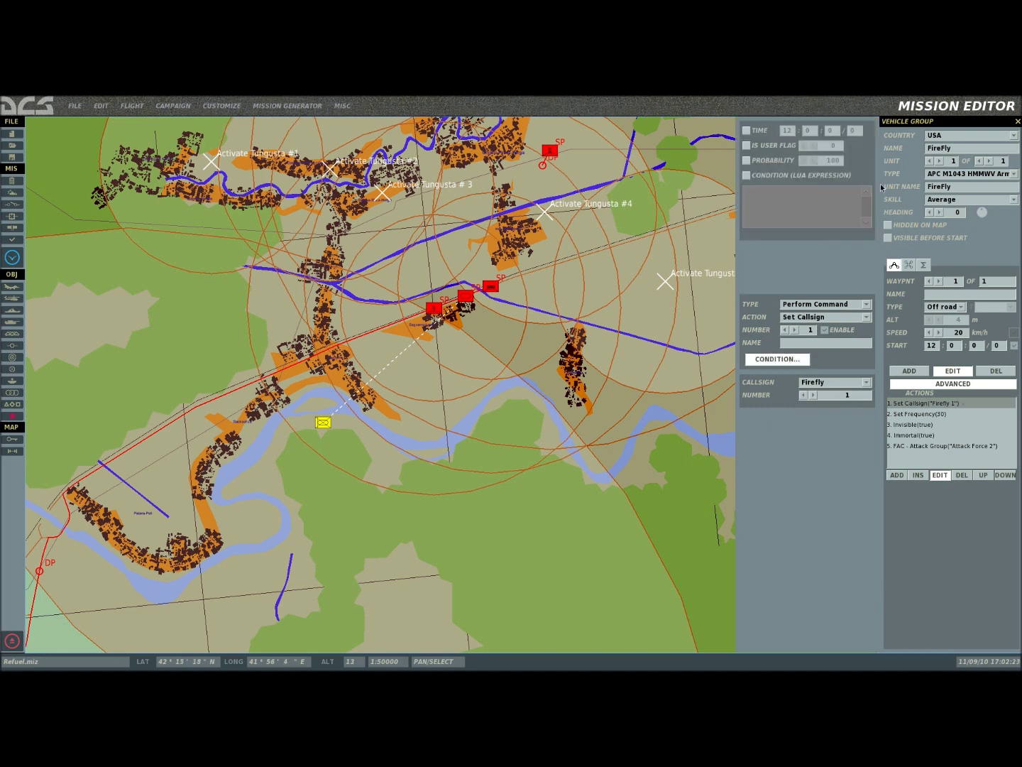
pyautogui.click(778, 360)
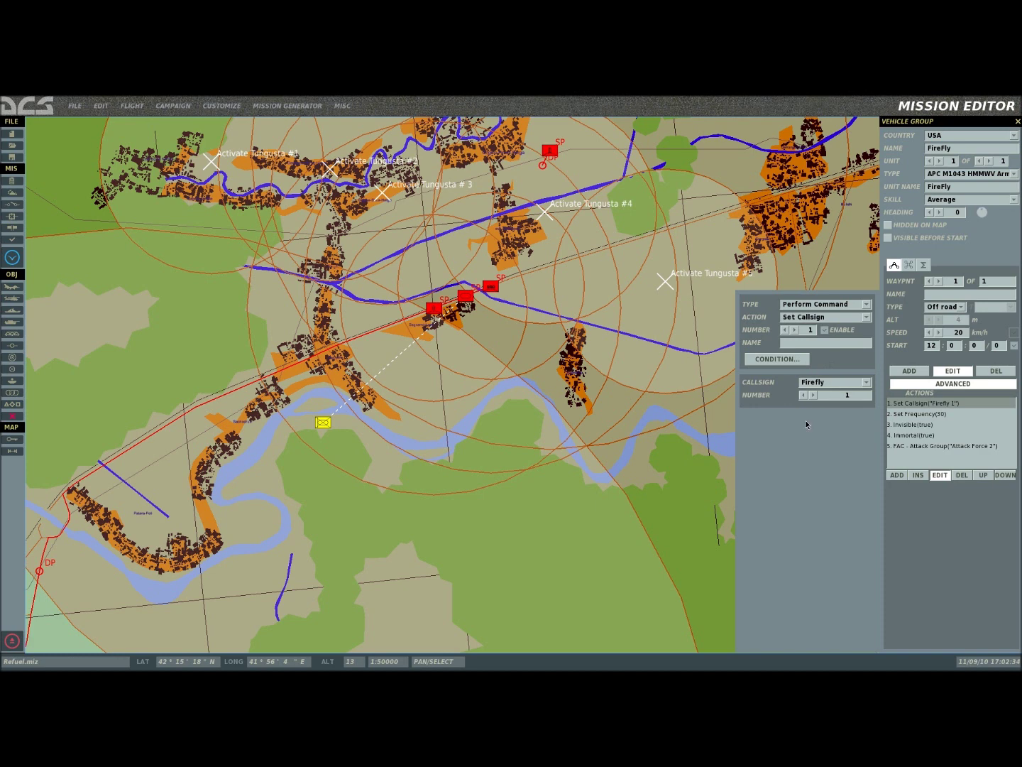
pyautogui.click(926, 414)
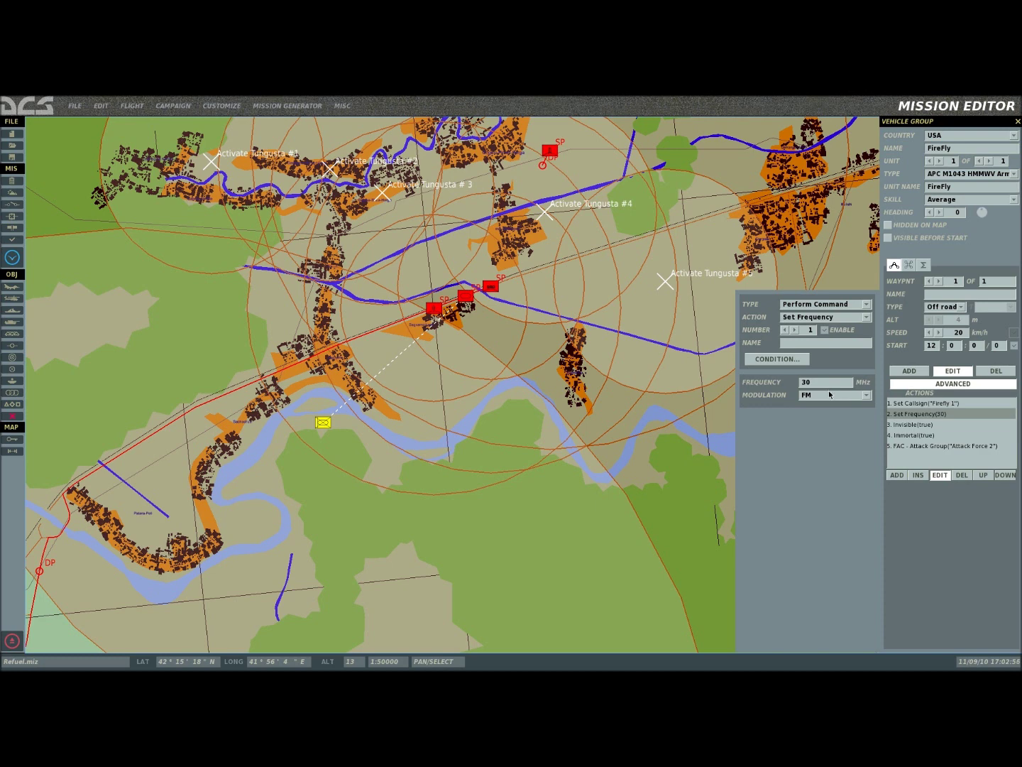
pyautogui.click(912, 426)
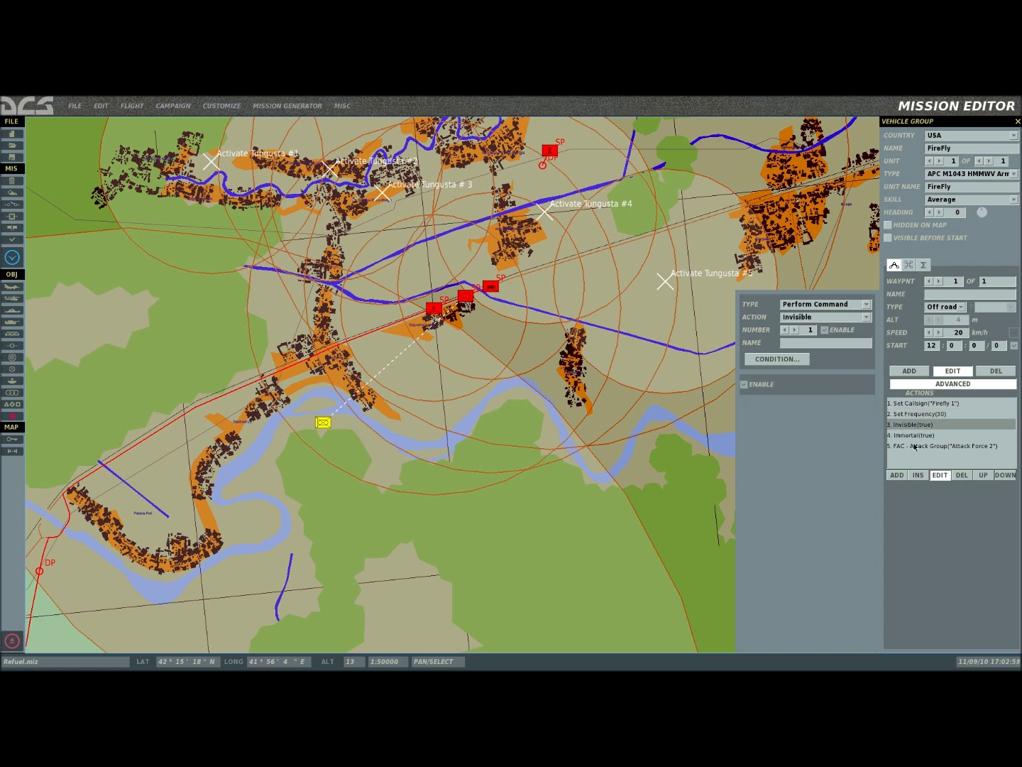
pyautogui.click(923, 433)
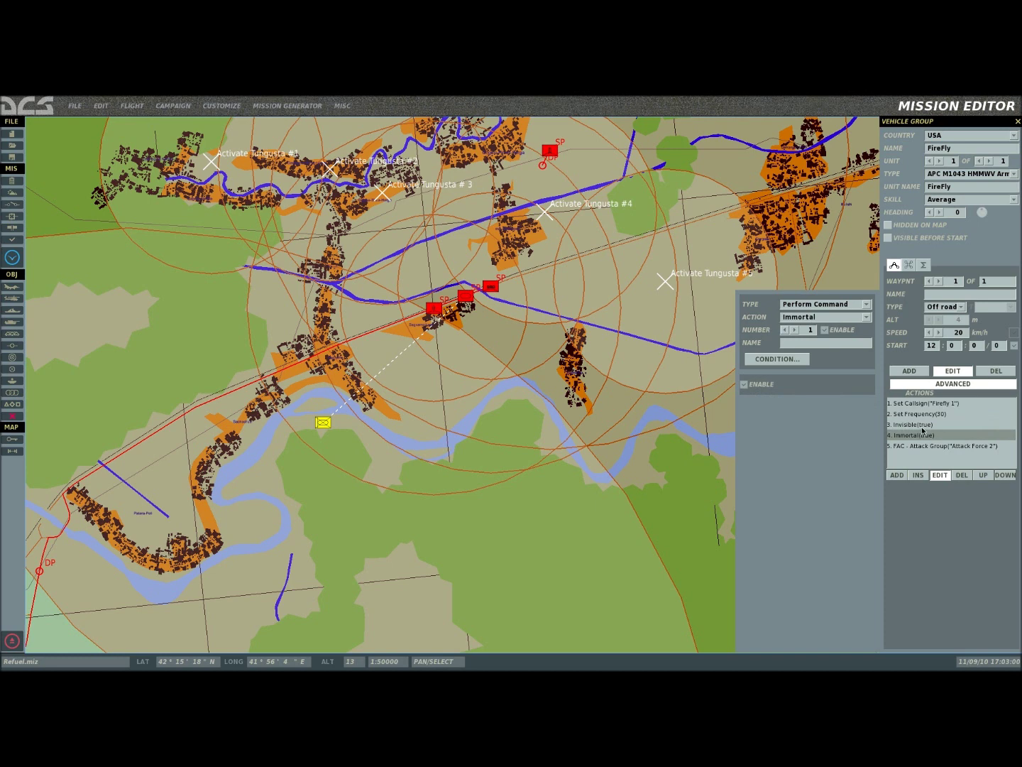
pyautogui.click(924, 428)
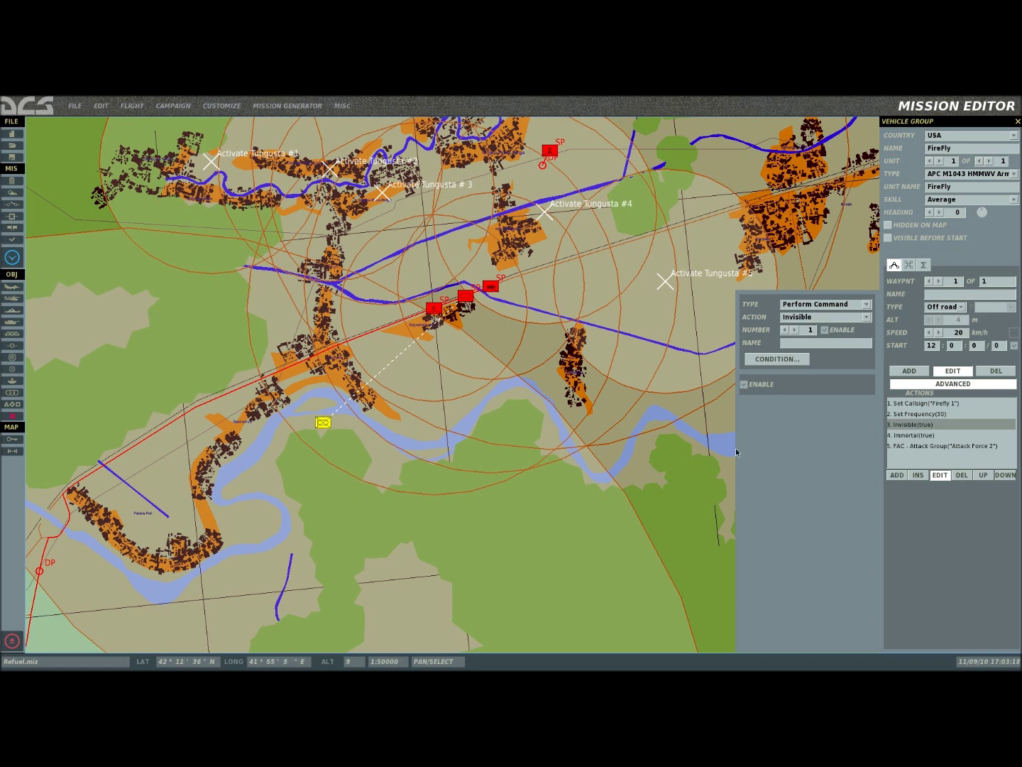
pyautogui.click(908, 436)
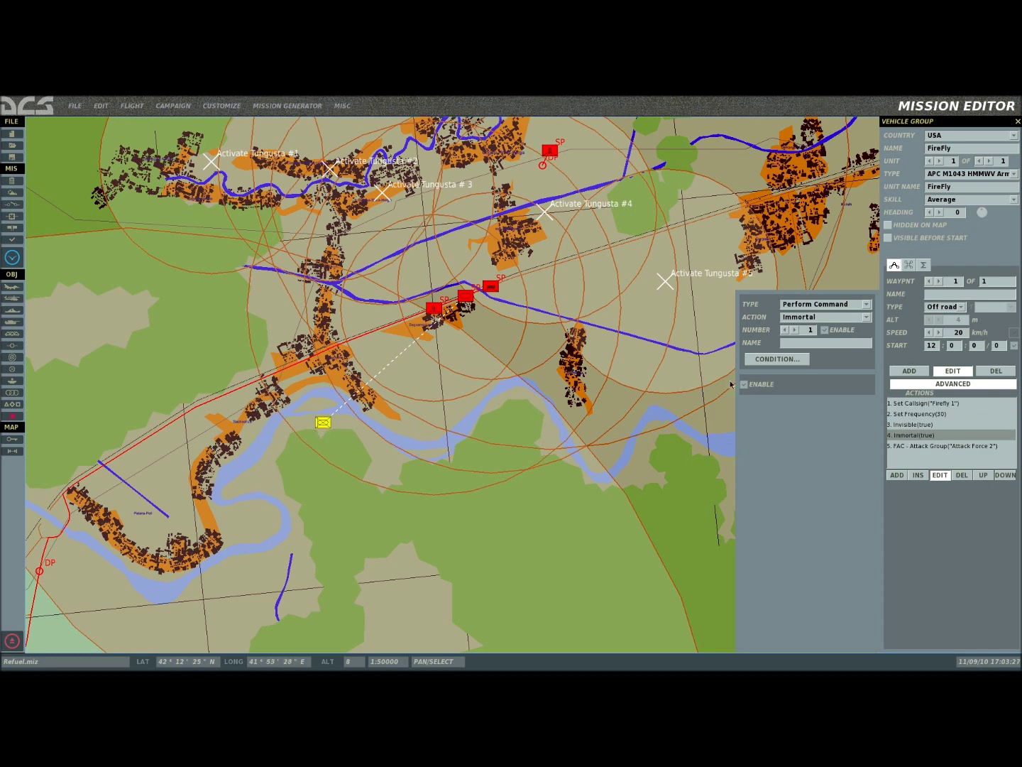
# Configure FireFly's fifth waypoint action as Perform Task, FAC - Attack Group.
pyautogui.click(944, 447)
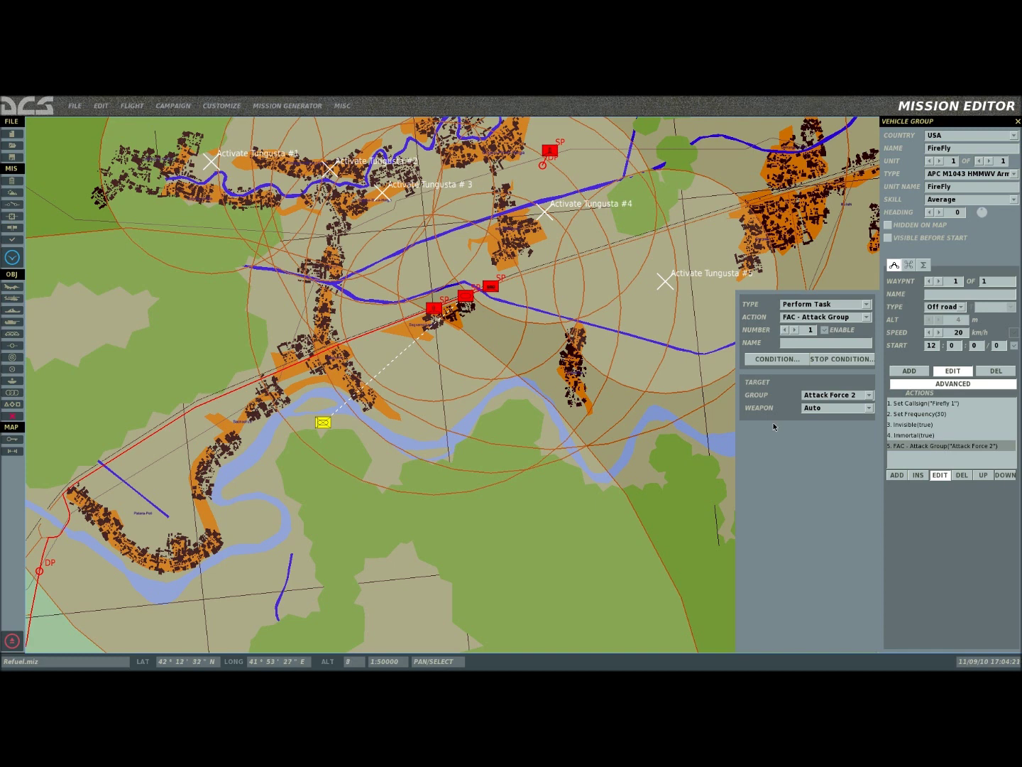
pyautogui.click(865, 305)
pyautogui.click(863, 326)
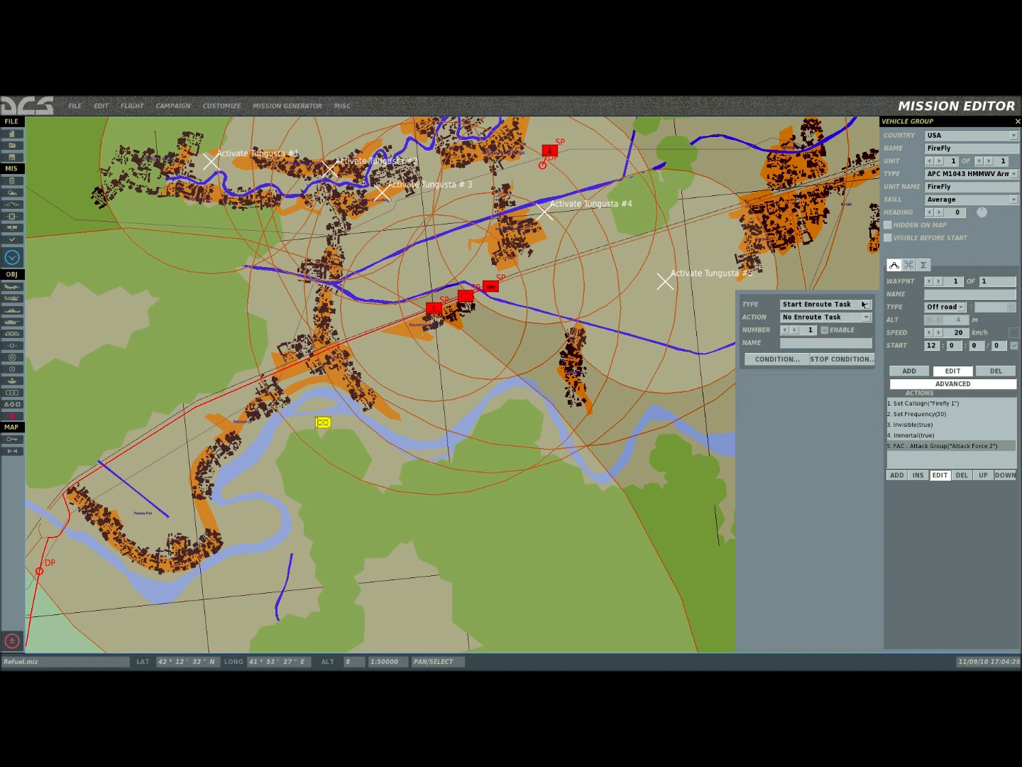
pyautogui.click(863, 304)
pyautogui.click(854, 317)
pyautogui.click(866, 318)
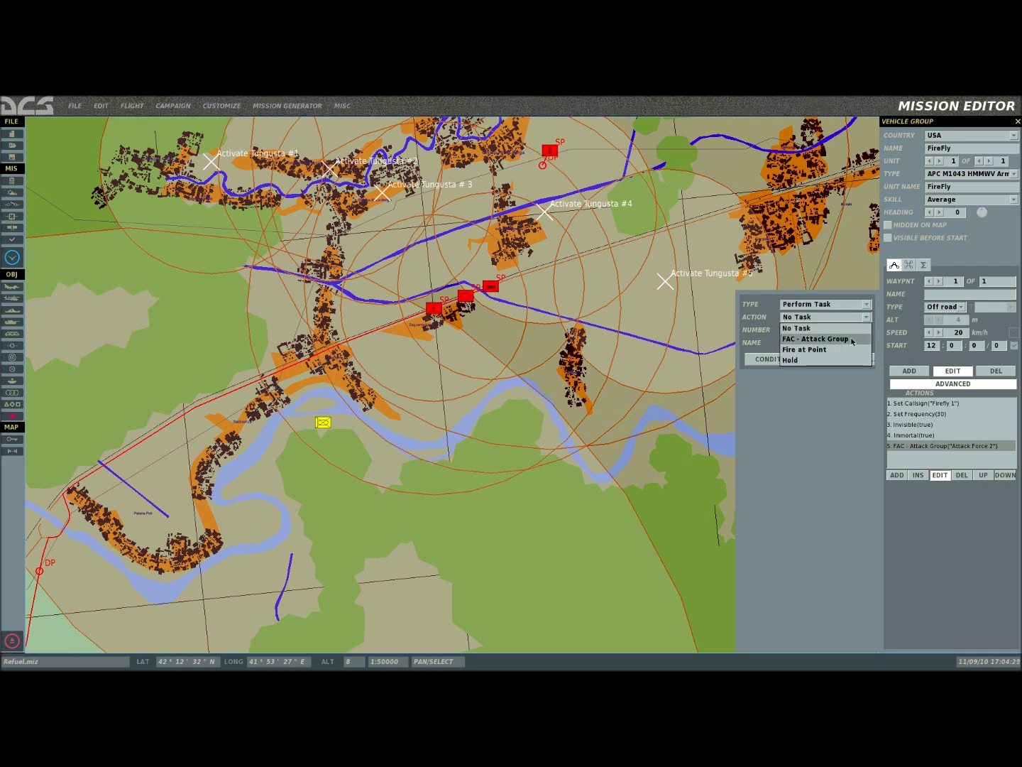
pyautogui.click(852, 339)
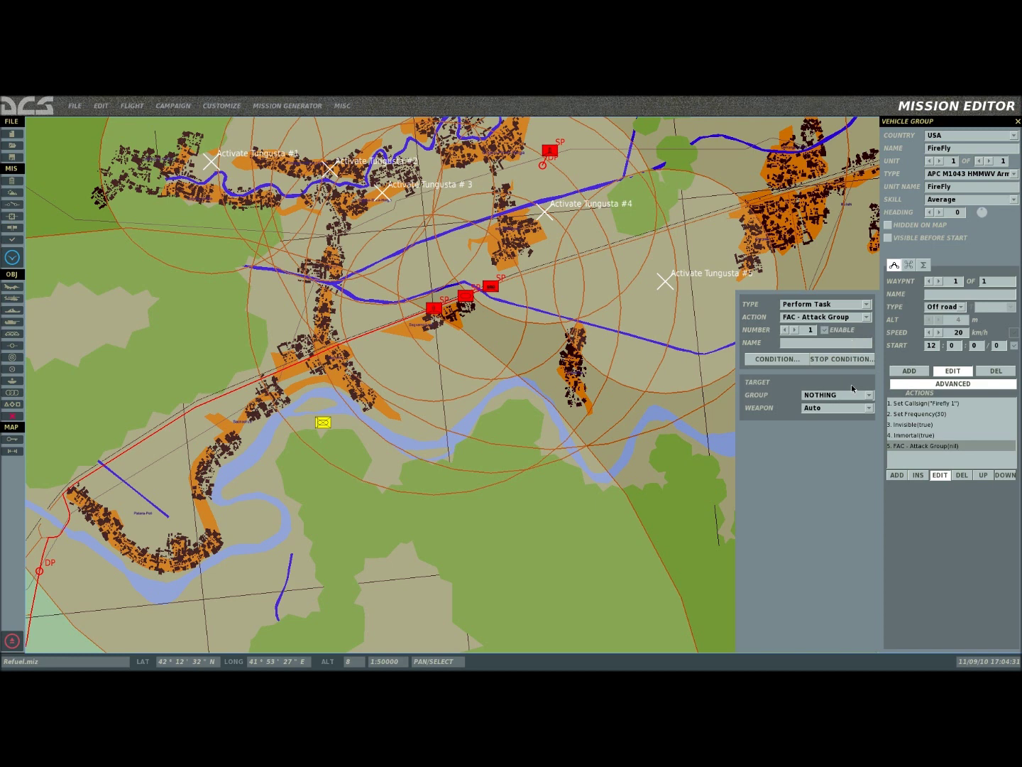
# Set the FAC - Attack Group target to Attack Force 2 with weapon Auto, and close the action's settings.
pyautogui.click(464, 304)
pyautogui.click(870, 395)
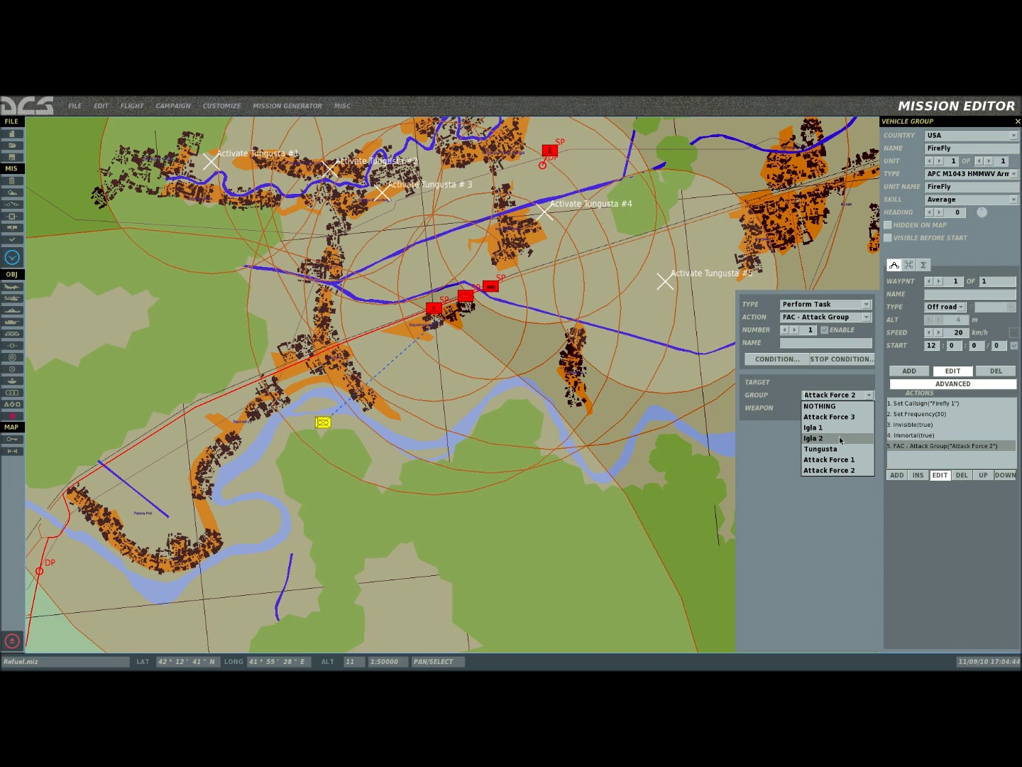
pyautogui.click(838, 470)
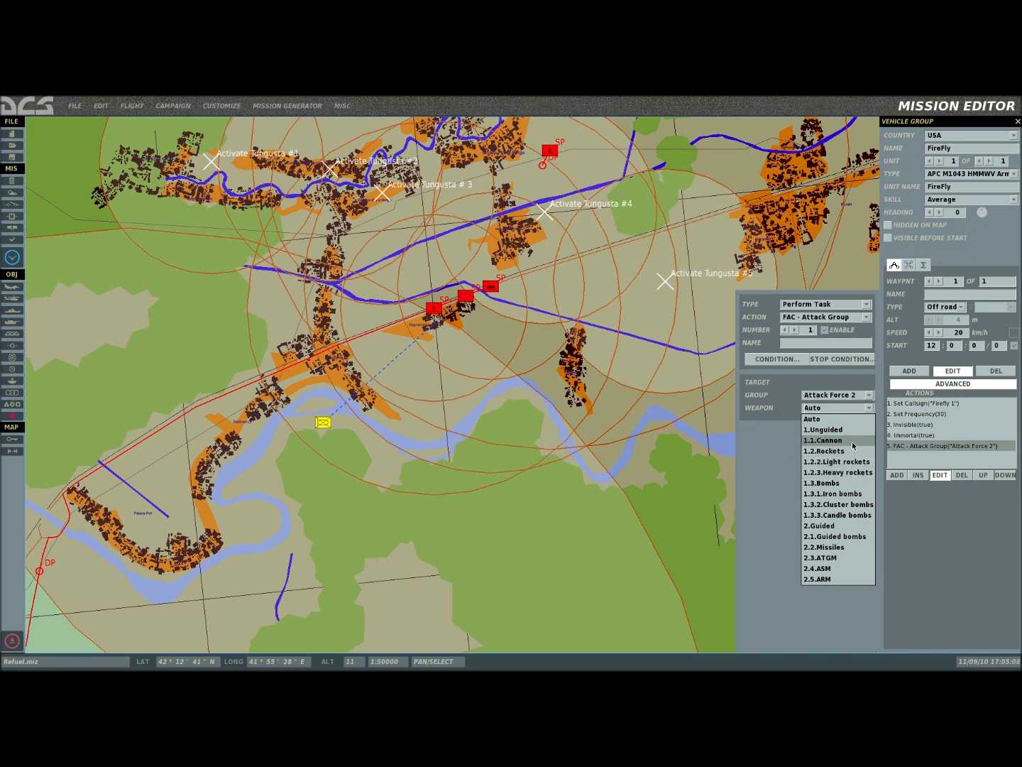
pyautogui.click(821, 419)
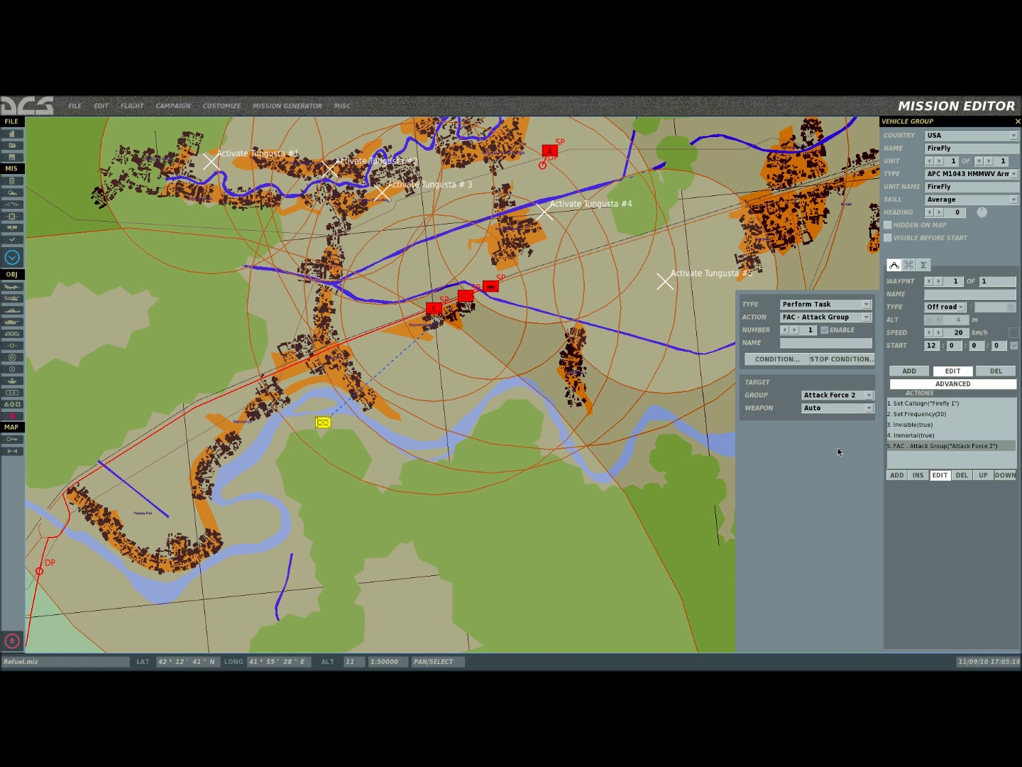
pyautogui.click(940, 475)
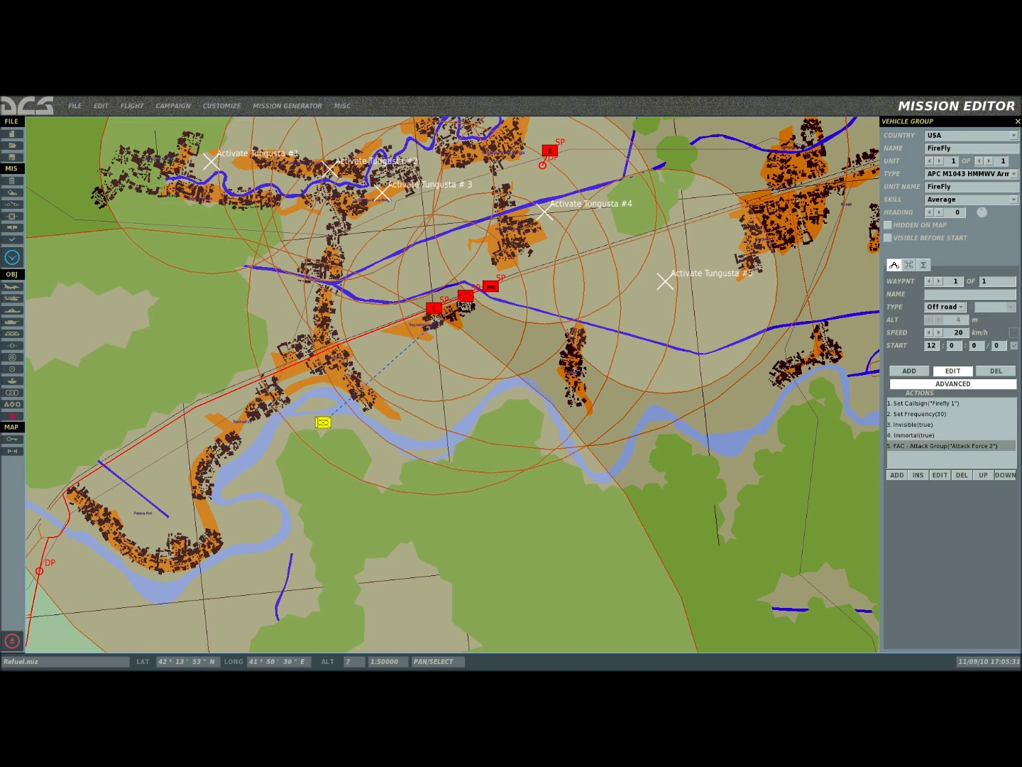
# Examine FireFly's position on the map in relation to the red groups, their route into Poti and the activation zones.
pyautogui.scroll(-2, 463, 303)
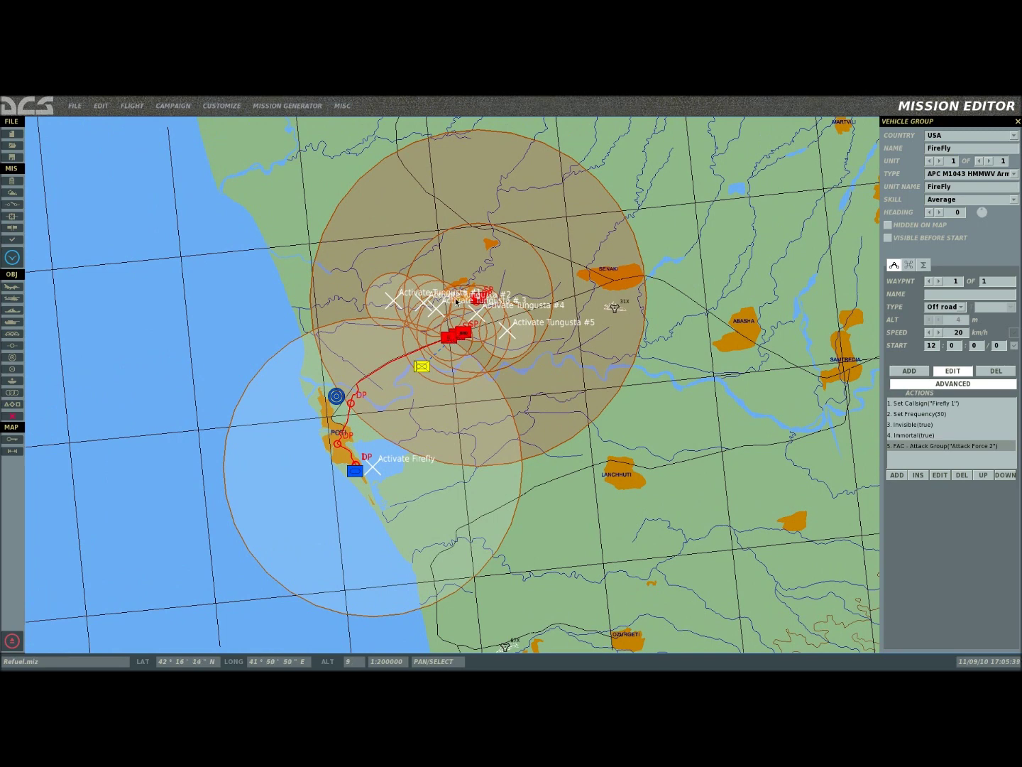
pyautogui.scroll(2, 460, 305)
pyautogui.scroll(-1, 464, 325)
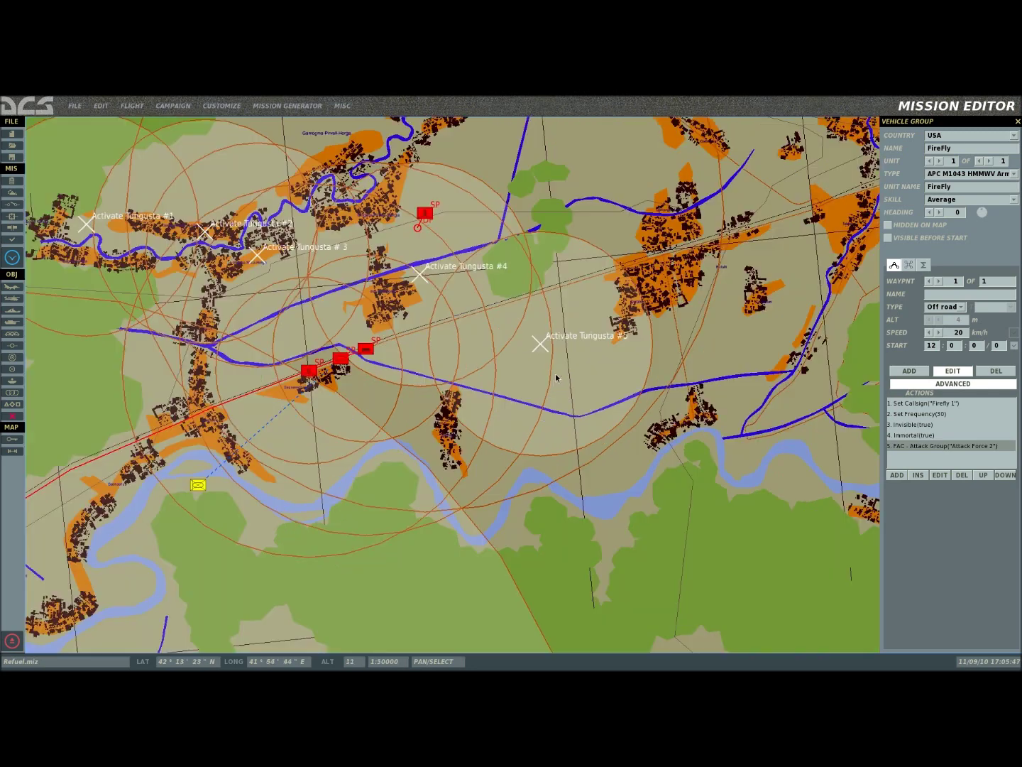
pyautogui.scroll(1, 559, 377)
pyautogui.scroll(-1, 430, 214)
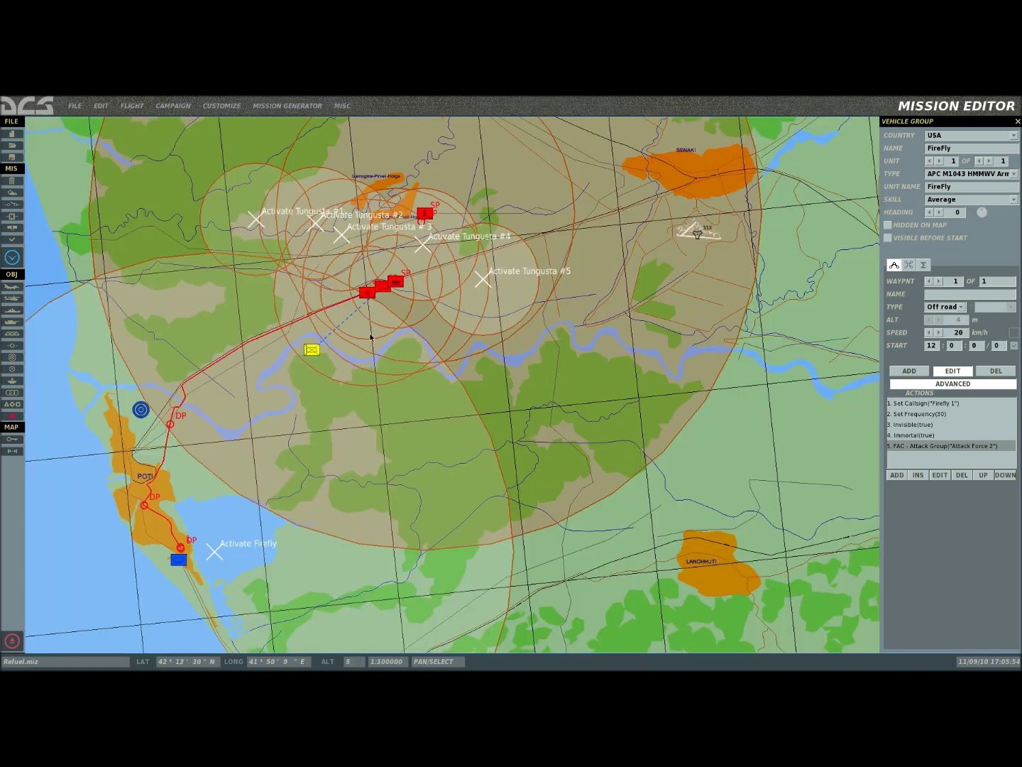
pyautogui.moveTo(379, 371); pyautogui.dragTo(478, 388, button='right')
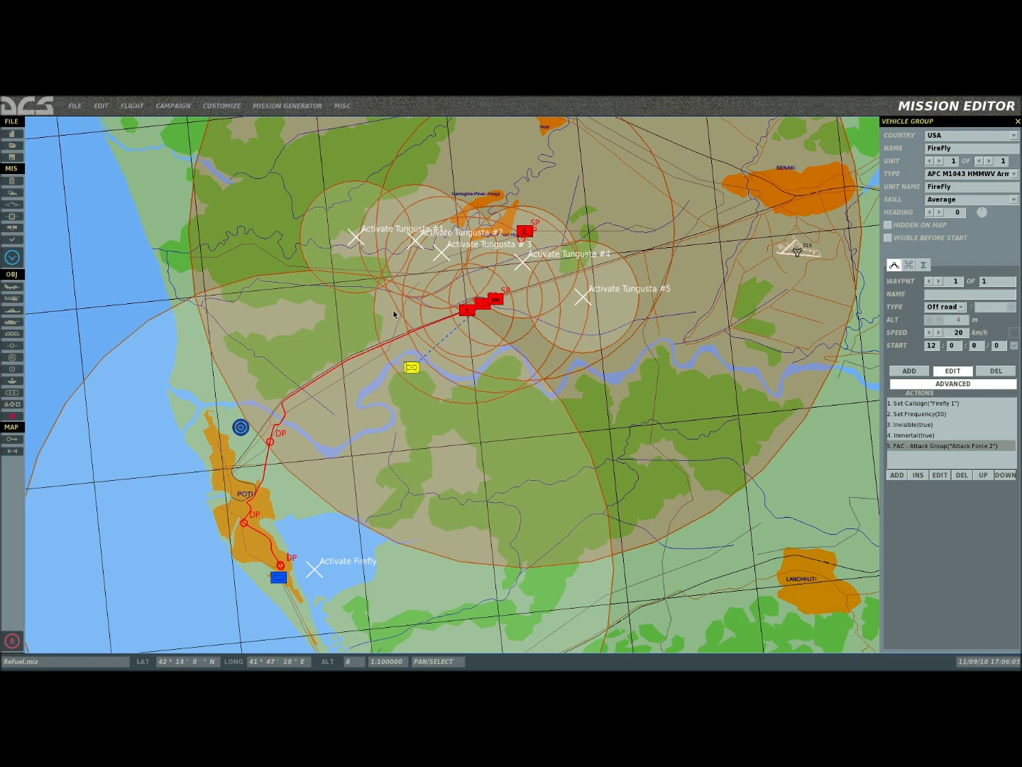
pyautogui.scroll(-1, 394, 314)
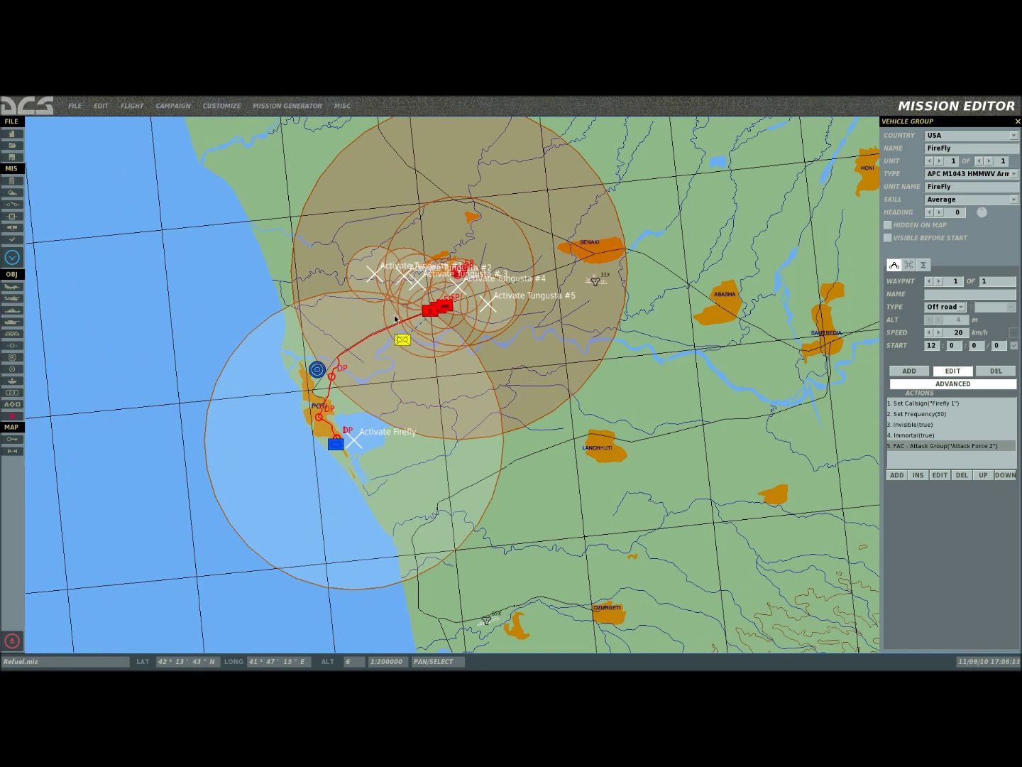
pyautogui.scroll(-1, 395, 319)
pyautogui.scroll(3, 395, 319)
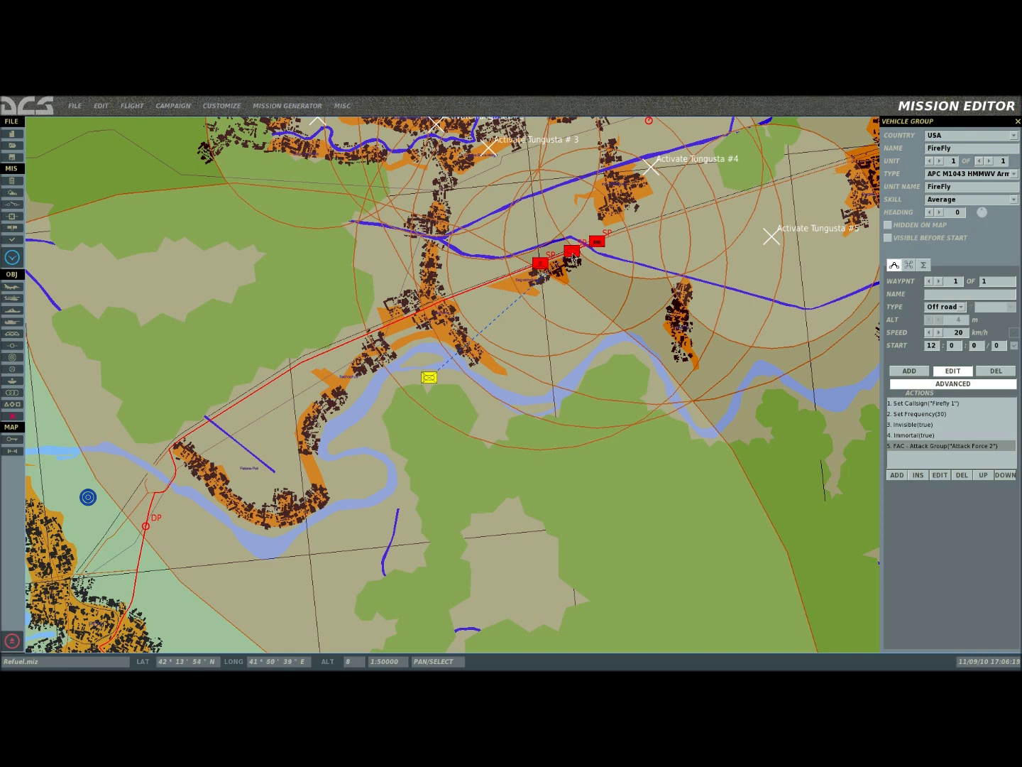
pyautogui.scroll(-2, 572, 256)
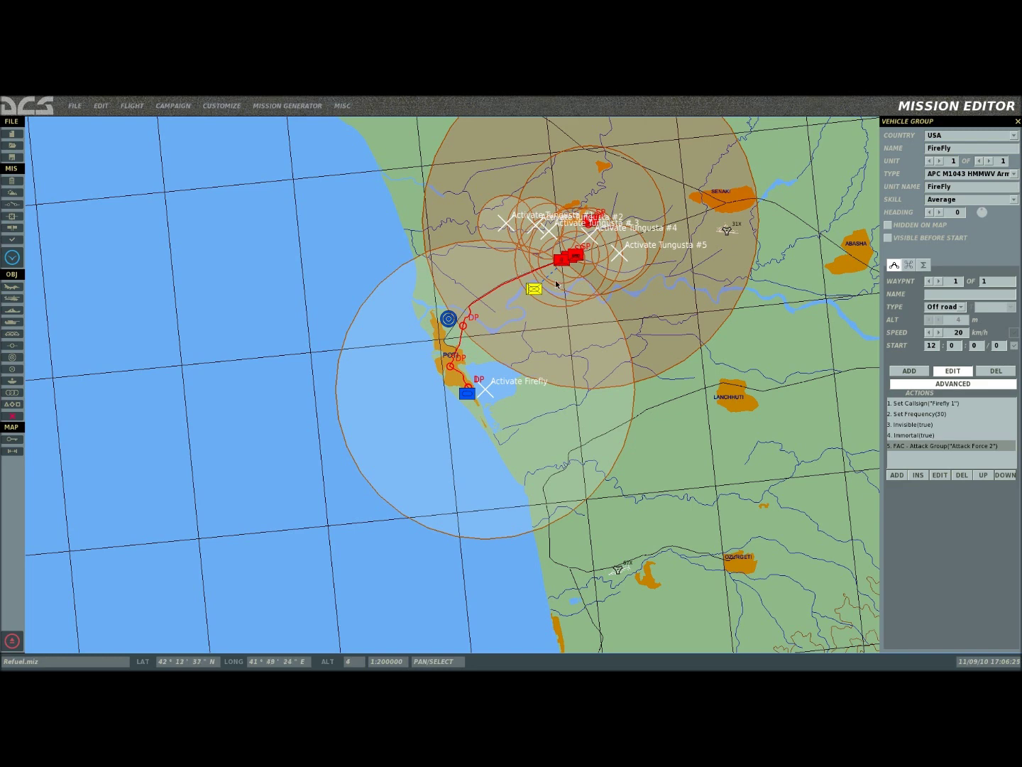
pyautogui.scroll(2, 558, 291)
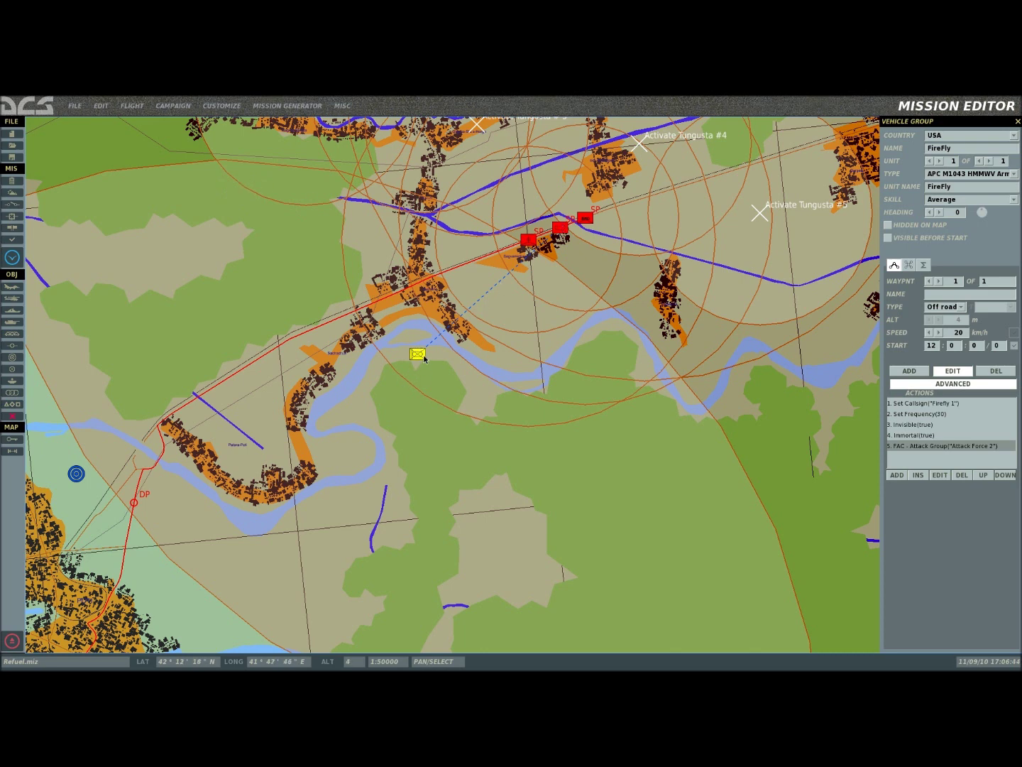
pyautogui.scroll(-1, 424, 359)
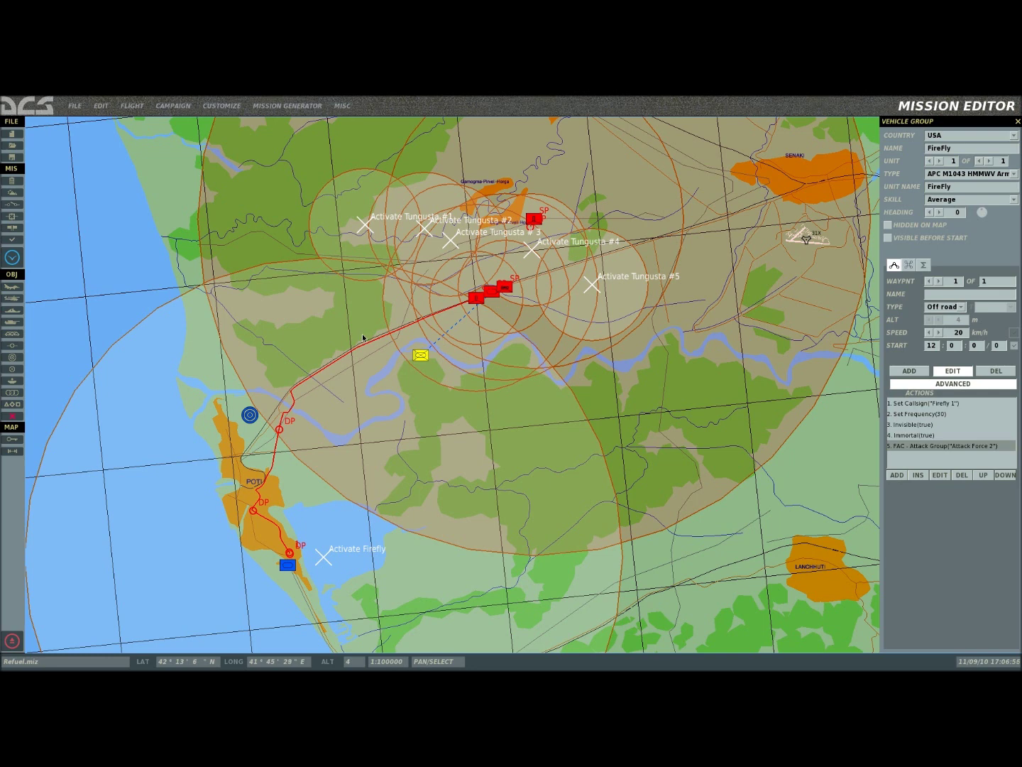
pyautogui.scroll(-1, 361, 339)
pyautogui.moveTo(324, 331); pyautogui.dragTo(361, 348, button='right')
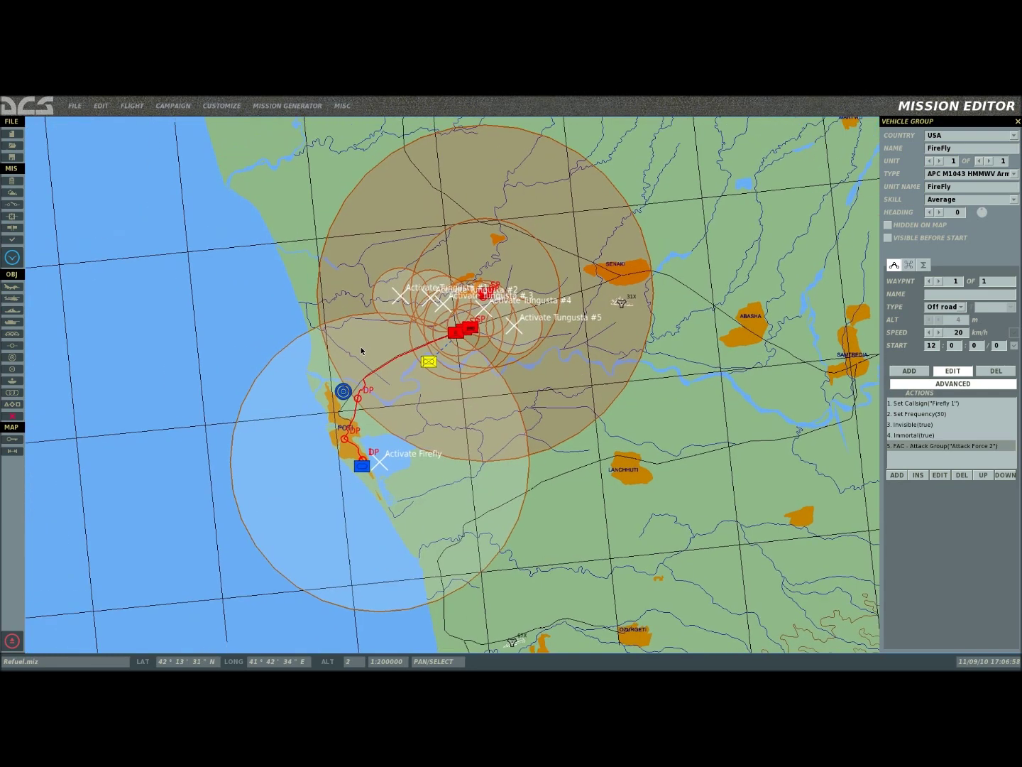